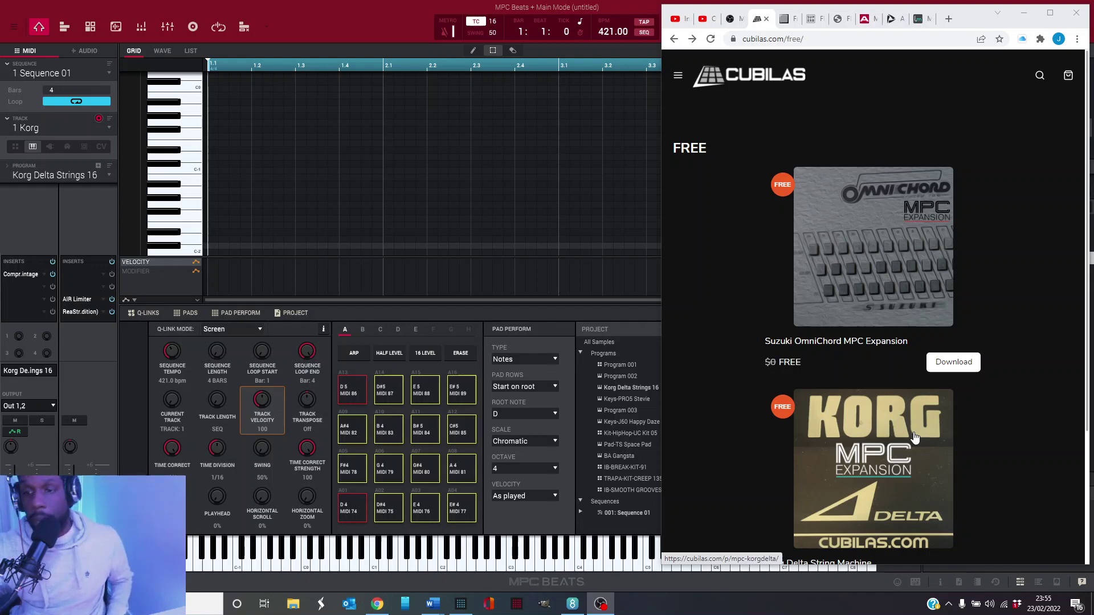
Step down to track 2 PROPHET, which holds the Keys-PRO5 Stevie program.
key(Down)
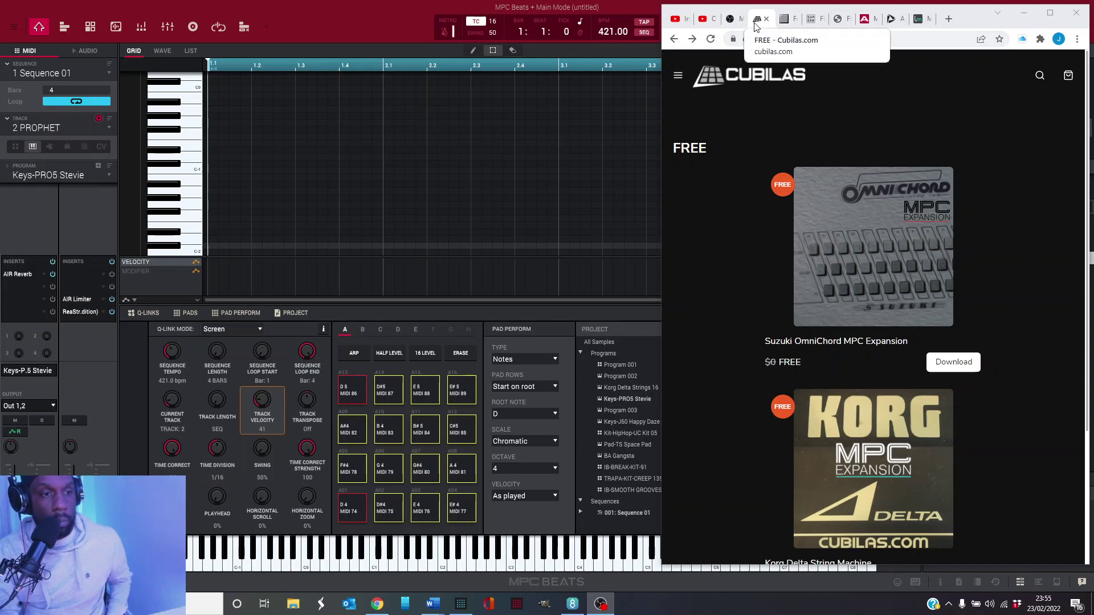
Show the free MPC expansions page in Chrome, then select track 3 J60.
click(785, 19)
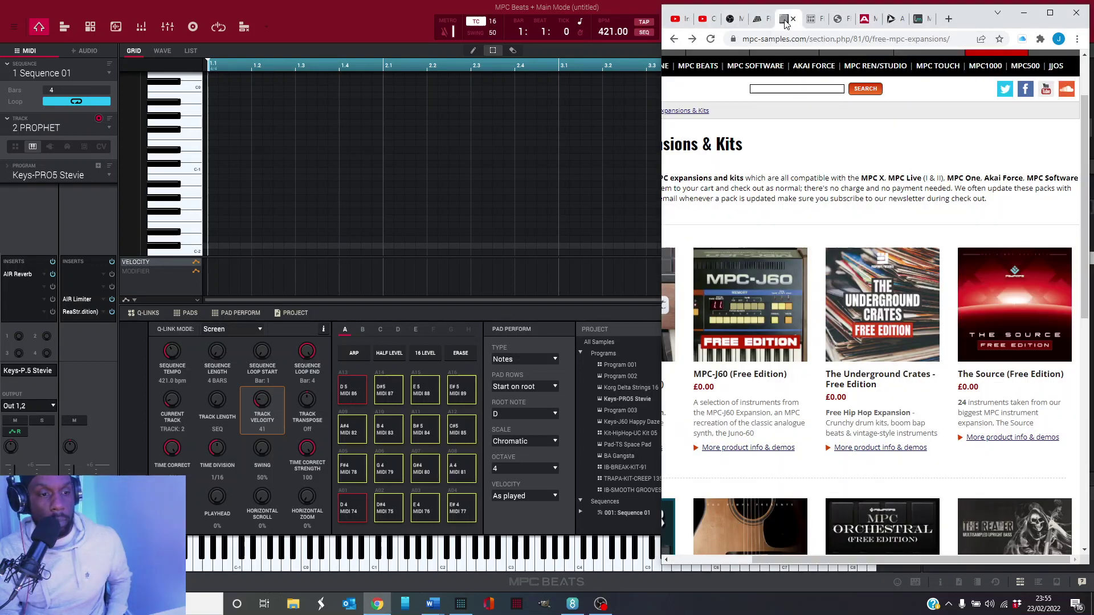
drag(859, 559, 765, 560)
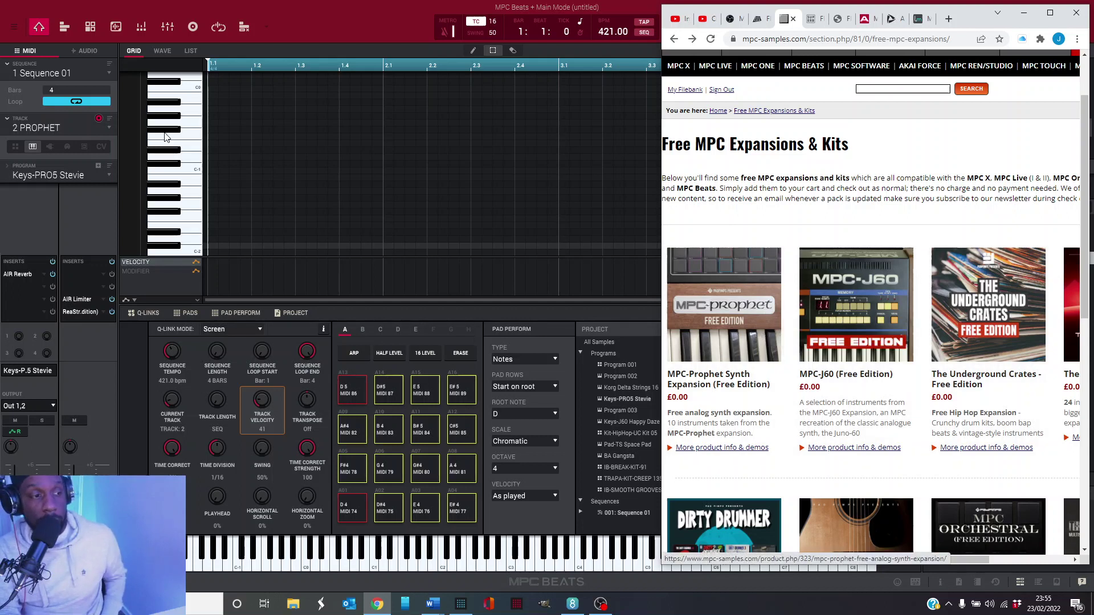
key(Down)
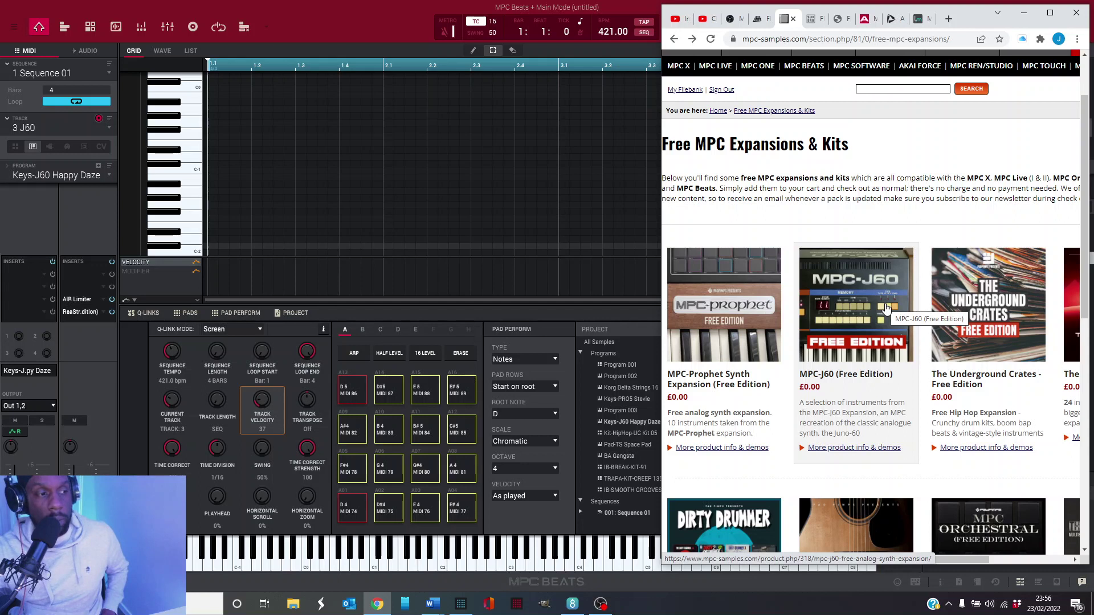
Step down to track 4's drum kit on the way to track 5 THE SOURCE.
key(Down)
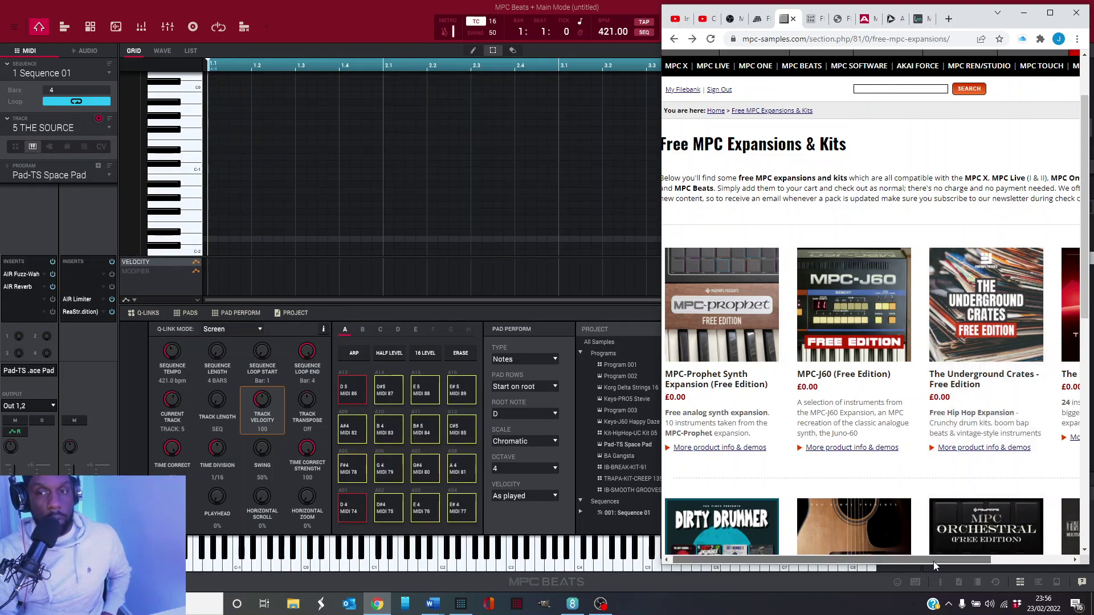
drag(930, 561, 1039, 556)
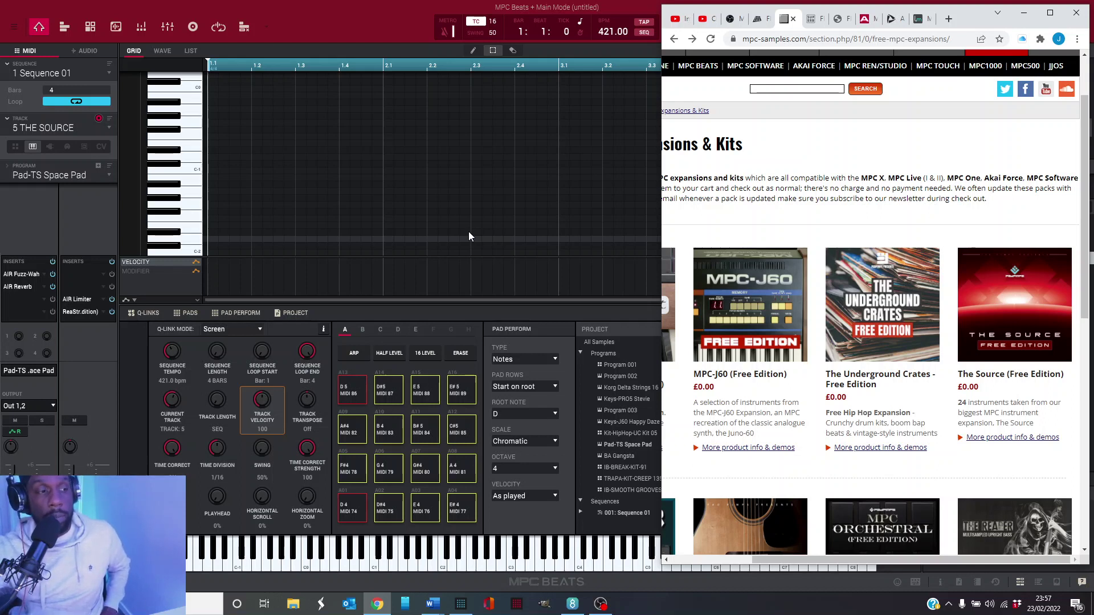
Select track 6 SELECTION and show the Superb Selection expansion page in Chrome.
key(Down)
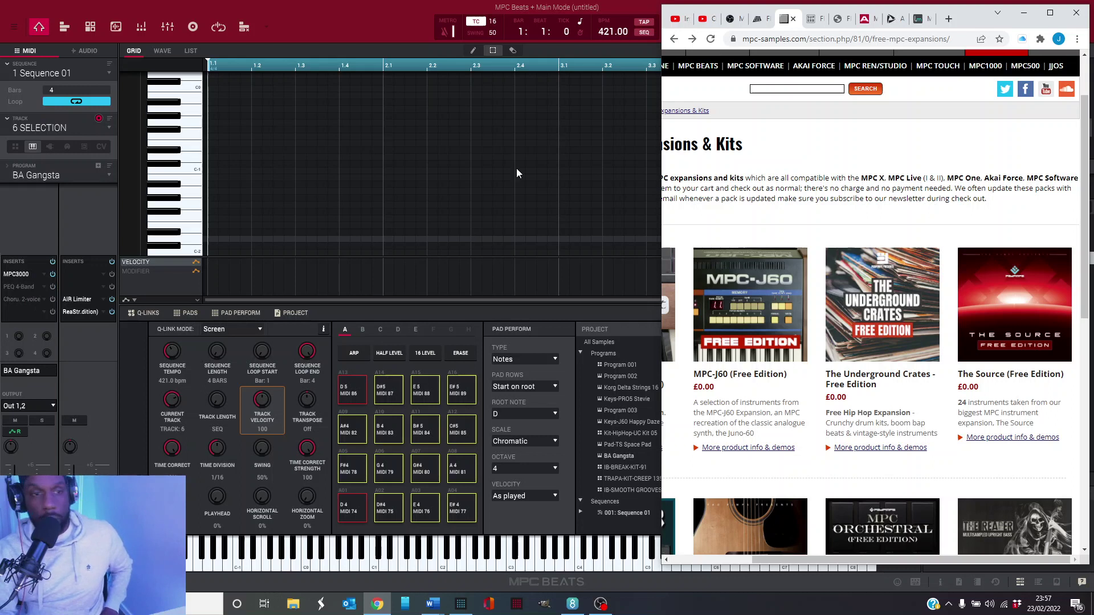
click(813, 22)
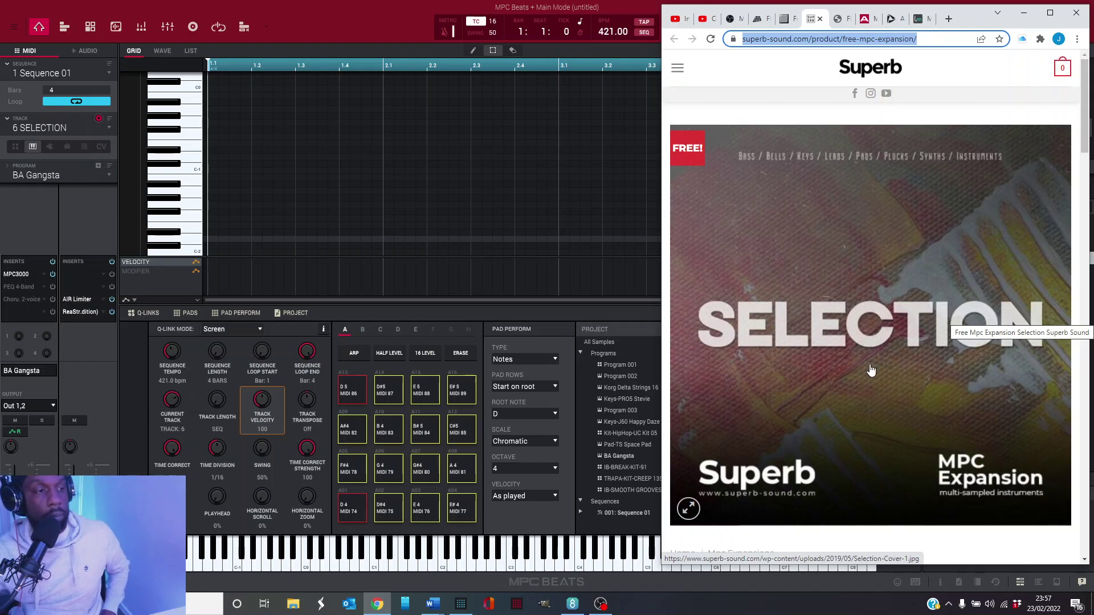
Select track 7 GIV EM THE BLUES and show the store's free expansions page.
key(Down)
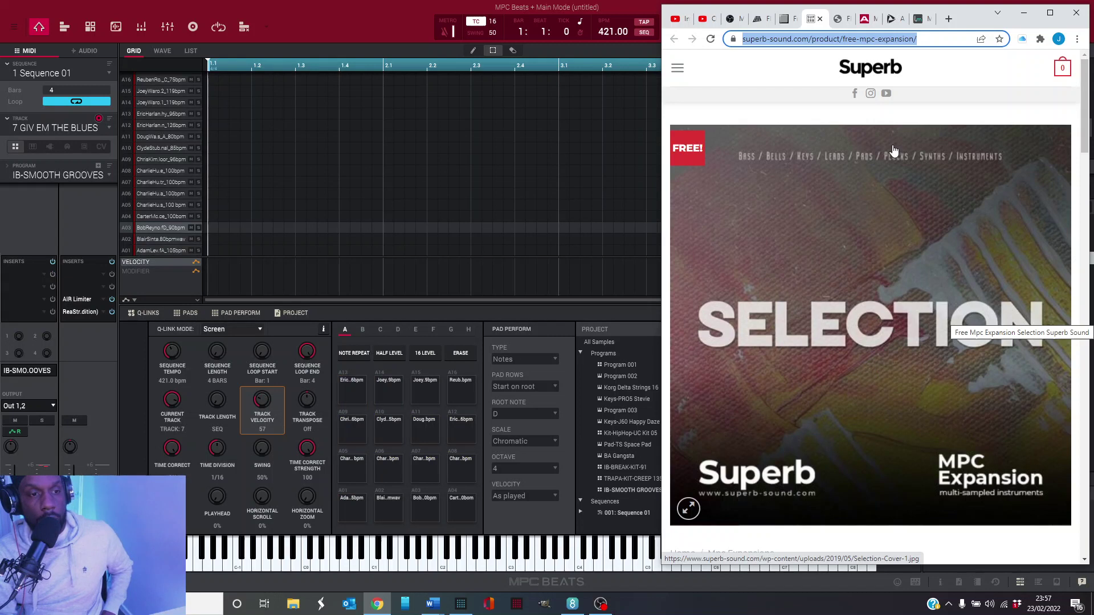
click(838, 19)
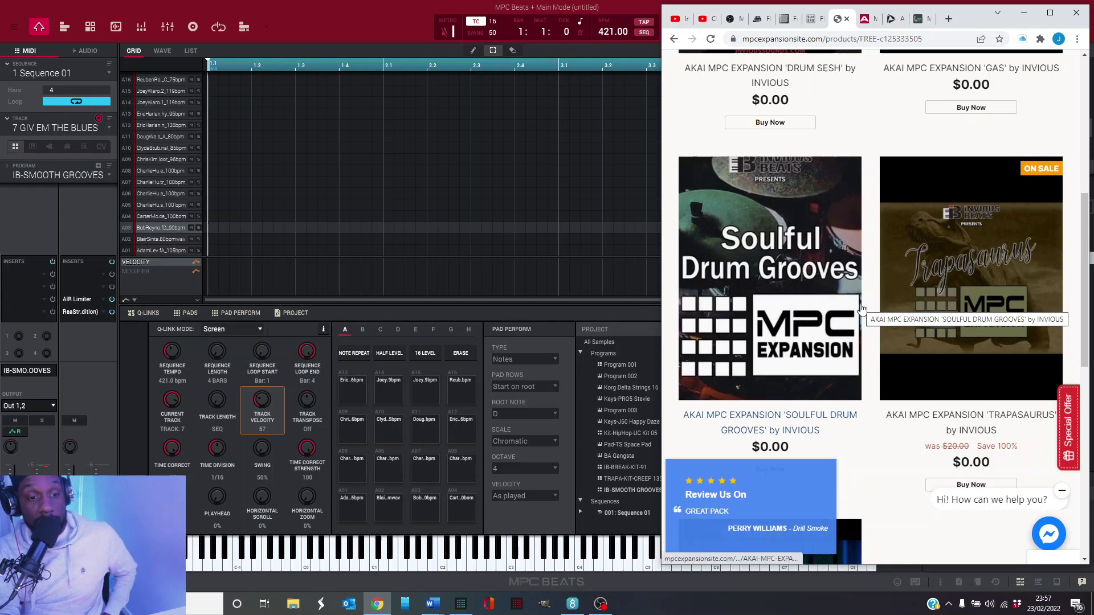
scroll(862, 310, up, 2)
scroll(862, 310, up, 5)
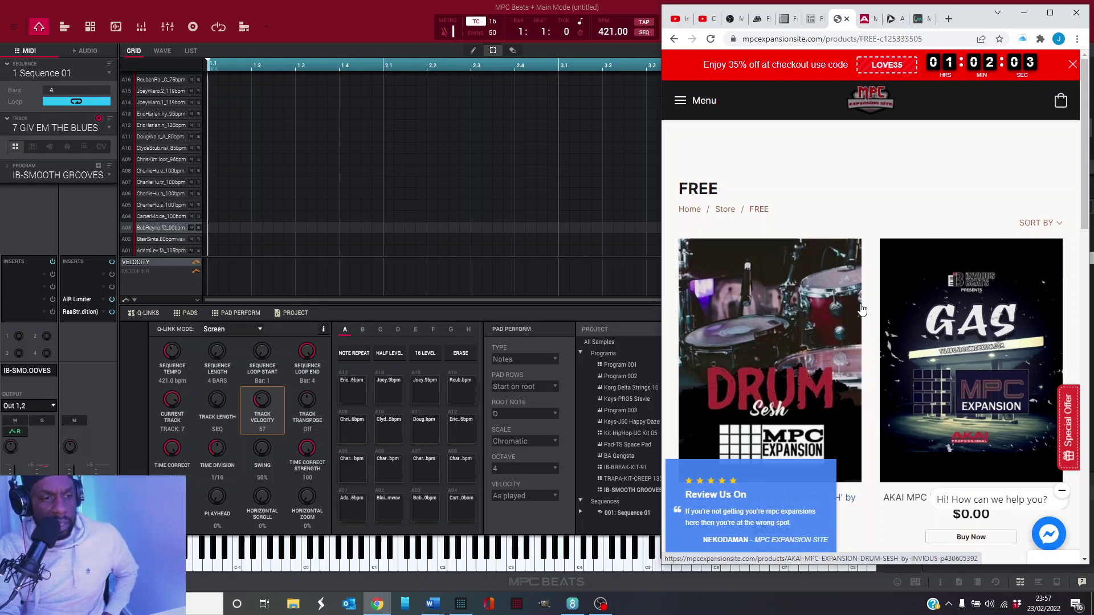
scroll(861, 309, down, 3)
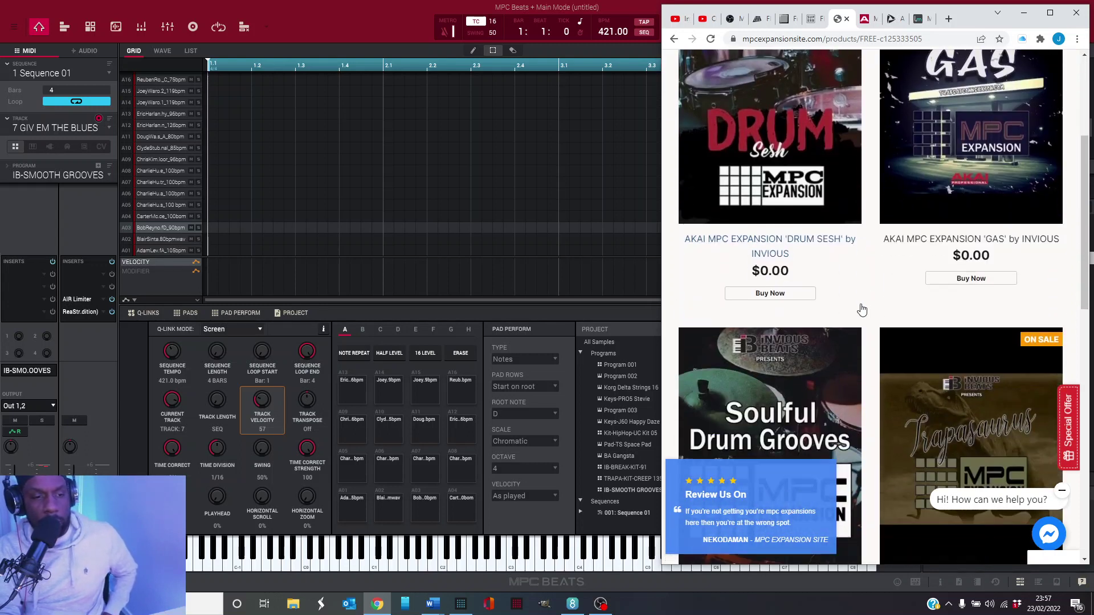
scroll(863, 309, down, 2)
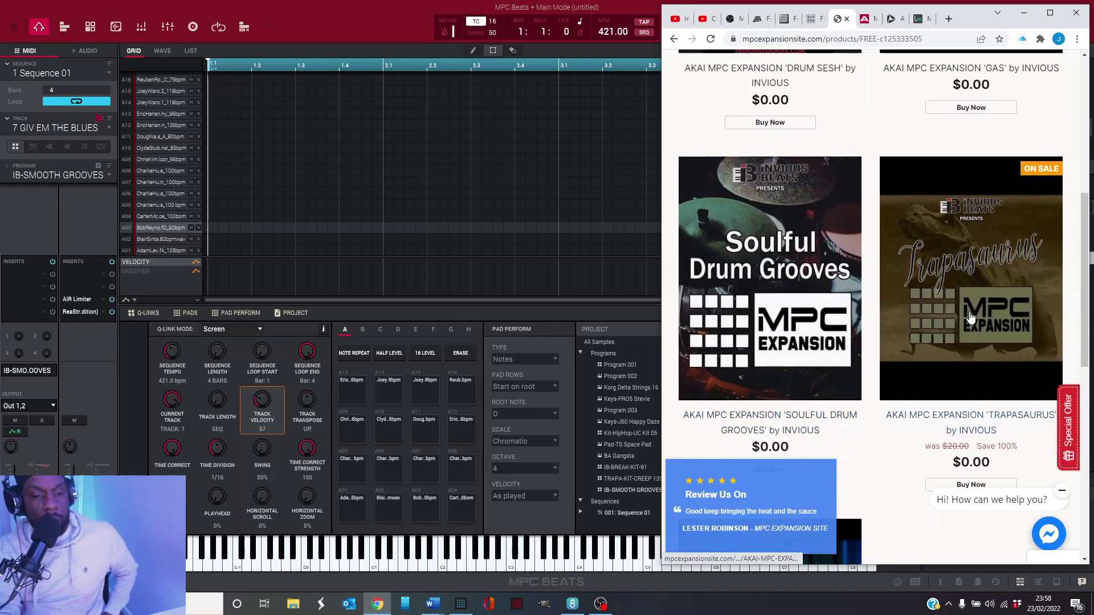
scroll(927, 295, down, 1)
scroll(927, 294, down, 2)
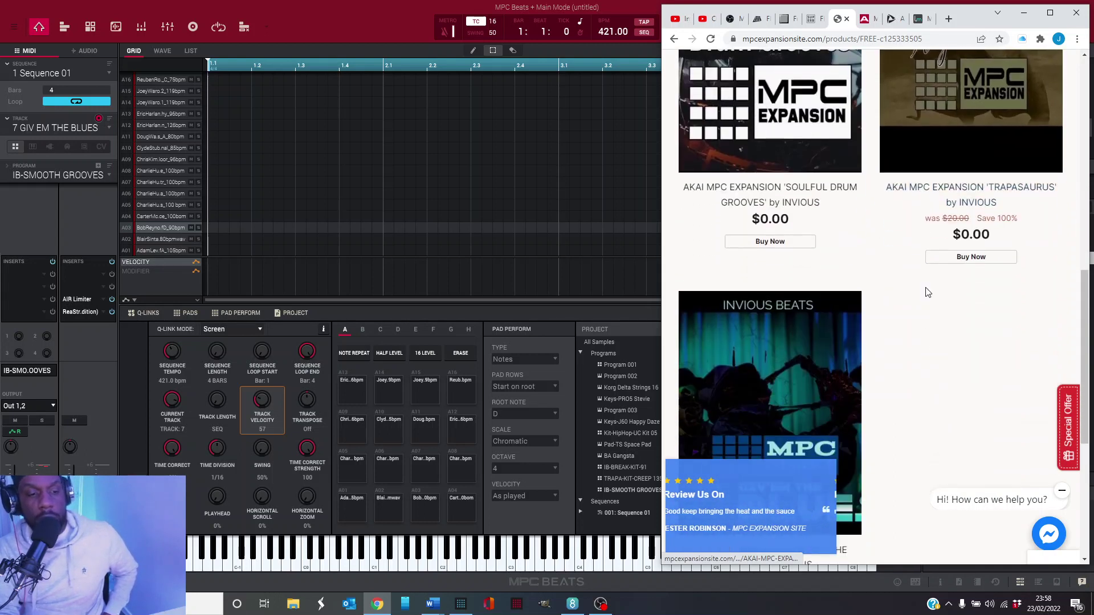
scroll(921, 294, up, 3)
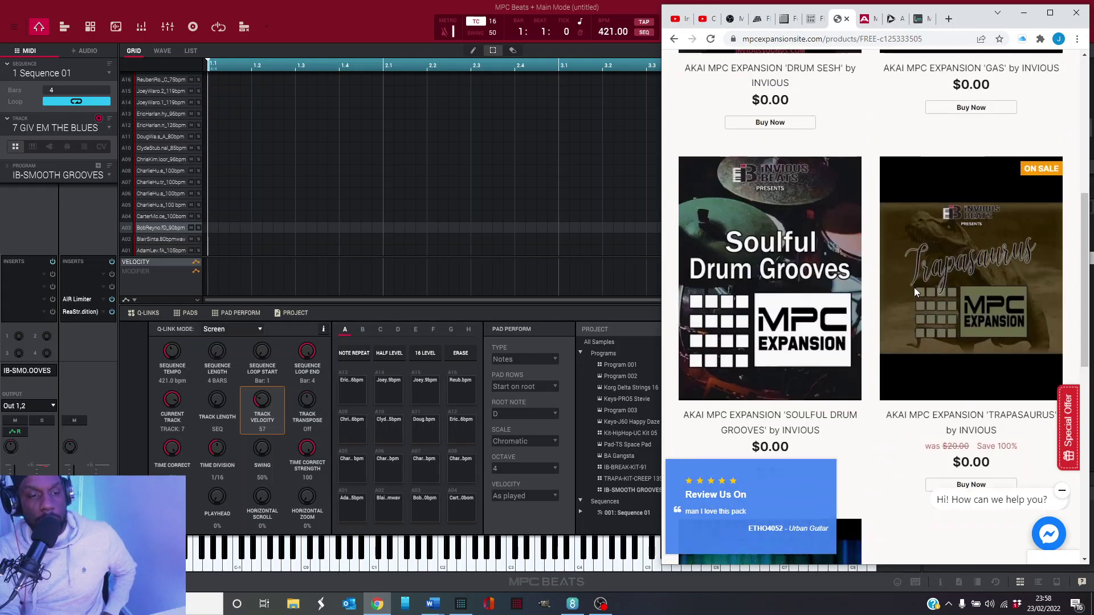
scroll(918, 212, up, 1)
scroll(919, 212, up, 3)
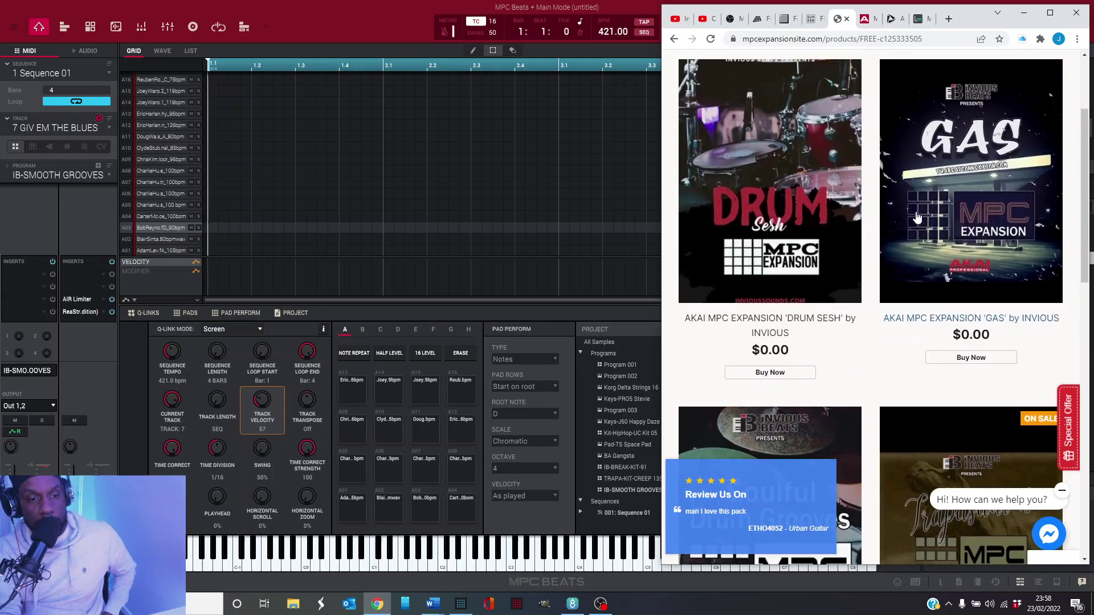
scroll(915, 197, up, 3)
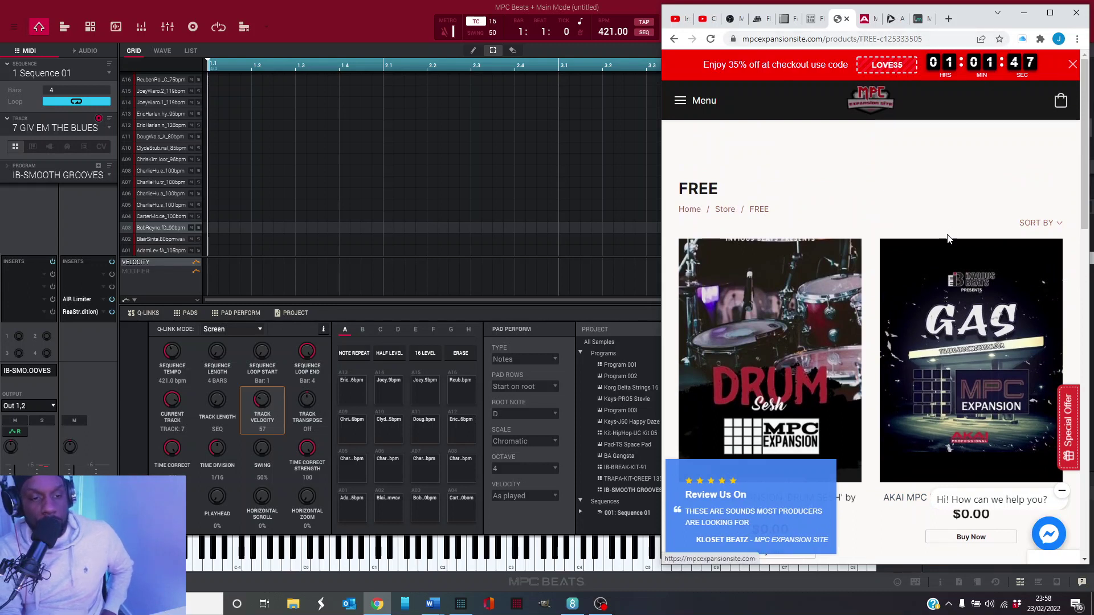
scroll(946, 243, down, 1)
scroll(946, 244, down, 4)
scroll(922, 257, down, 4)
scroll(922, 257, down, 4)
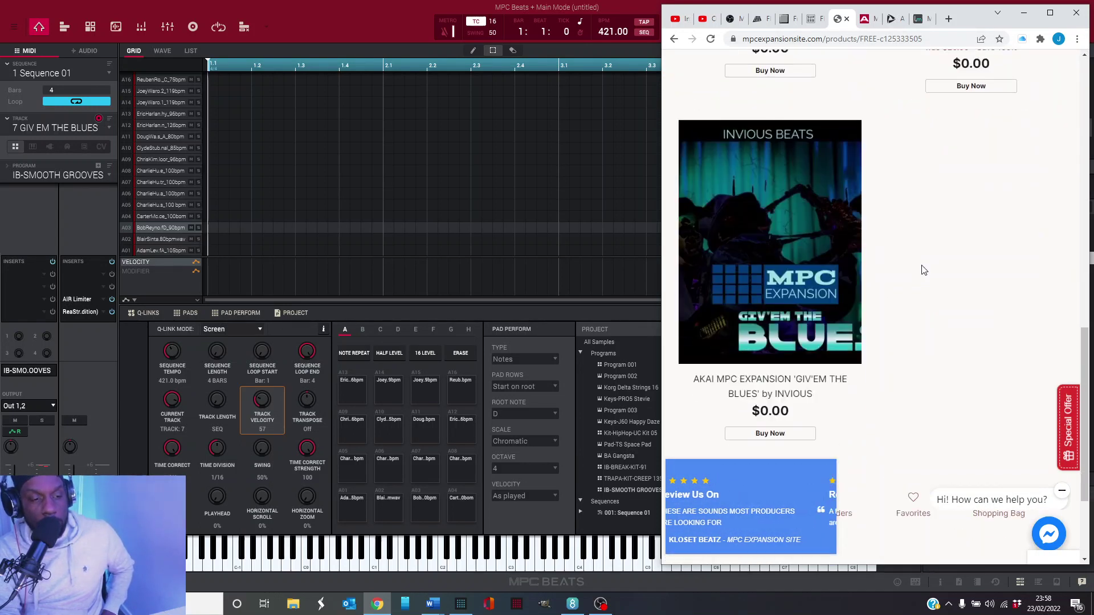
scroll(855, 252, down, 1)
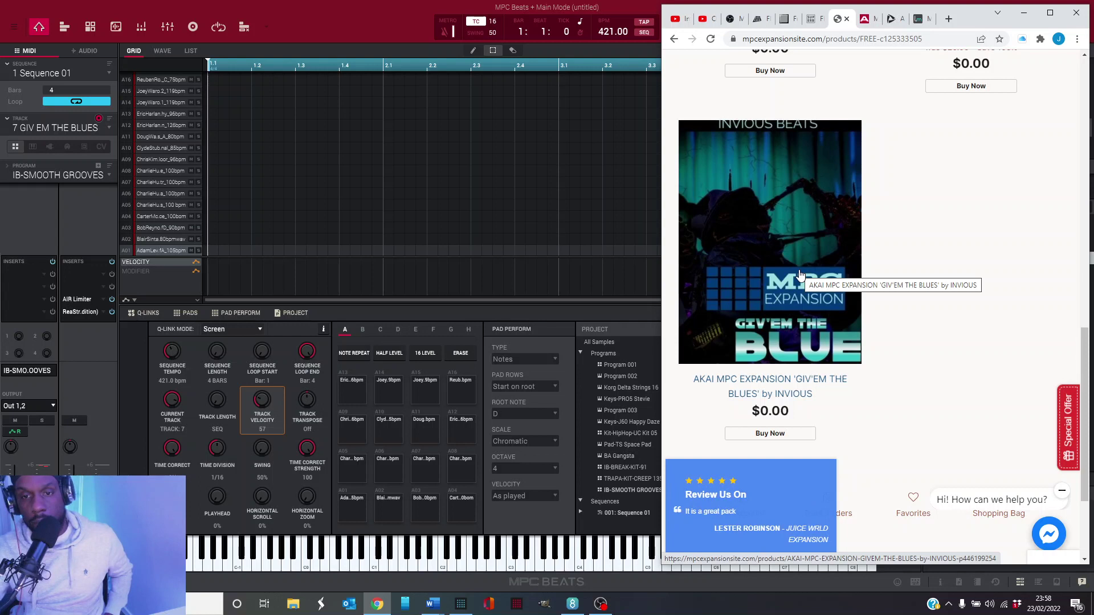
Audition different Giv'Em The Blues drum sounds by stepping up and down the drum rows.
key(Up)
key(Up)
key(Up)
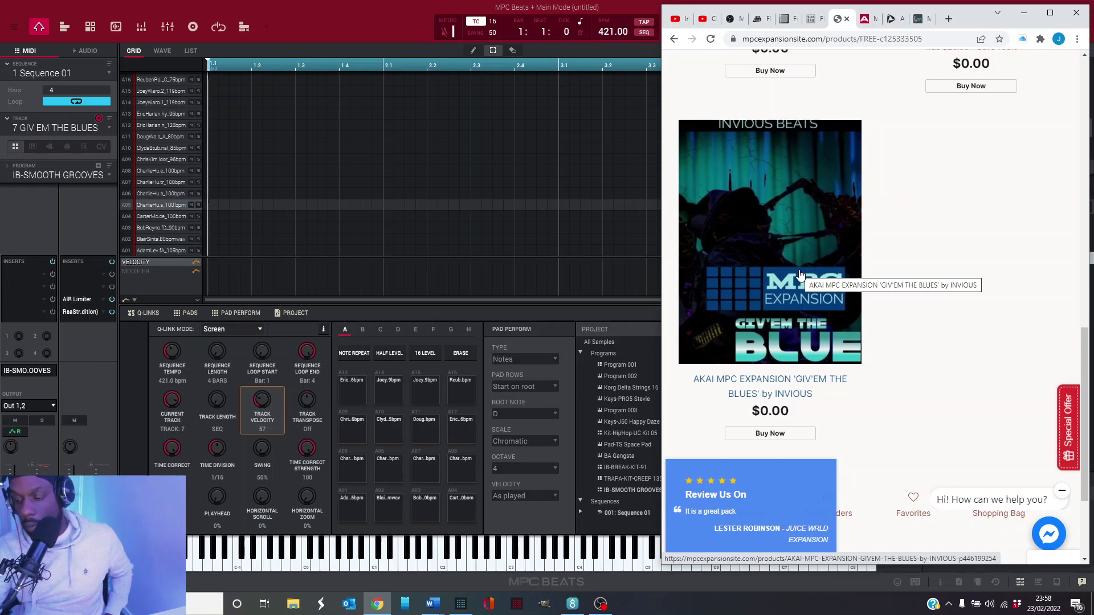
key(Down)
key(Down)
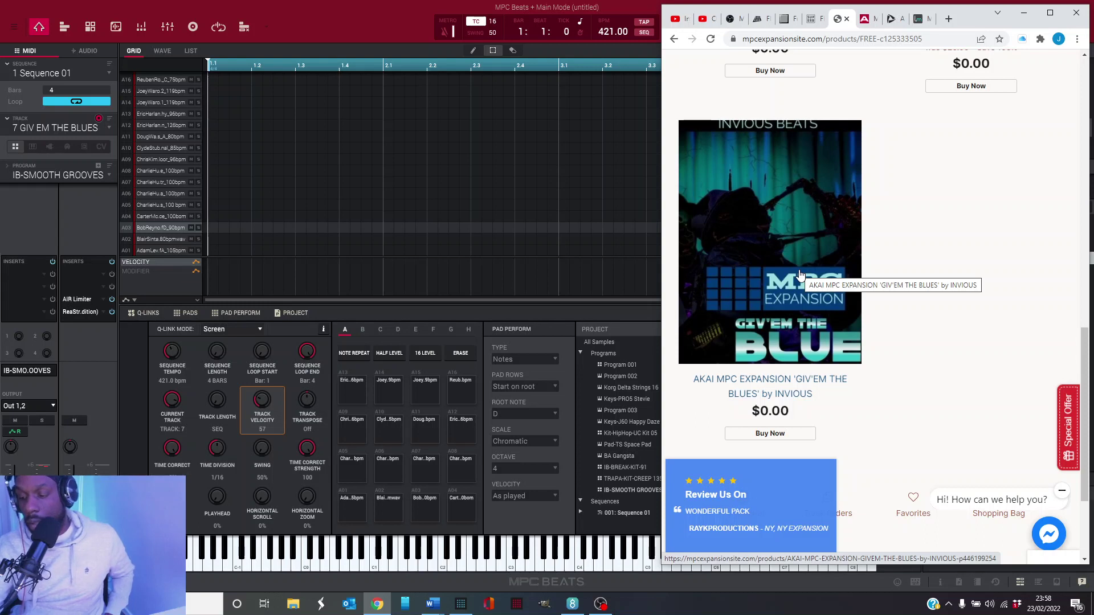
key(Down)
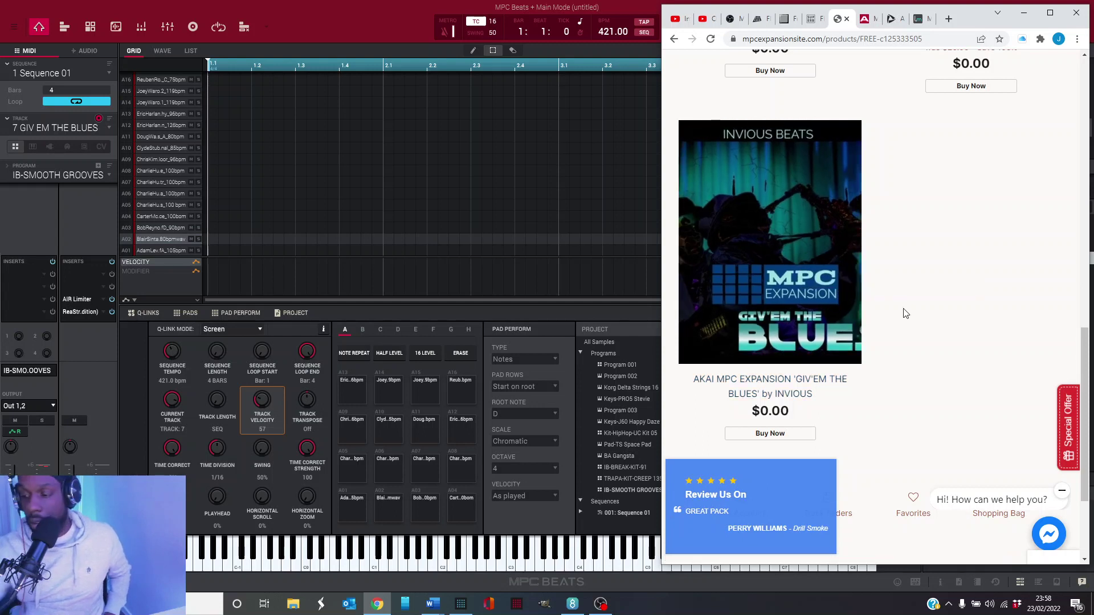
key(Down)
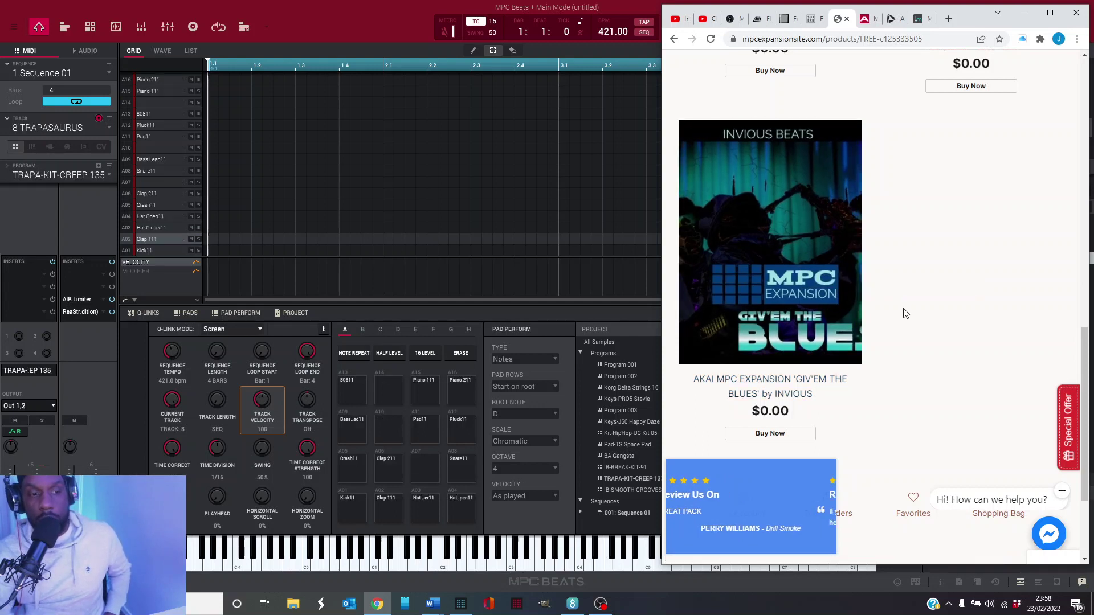
scroll(756, 176, up, 3)
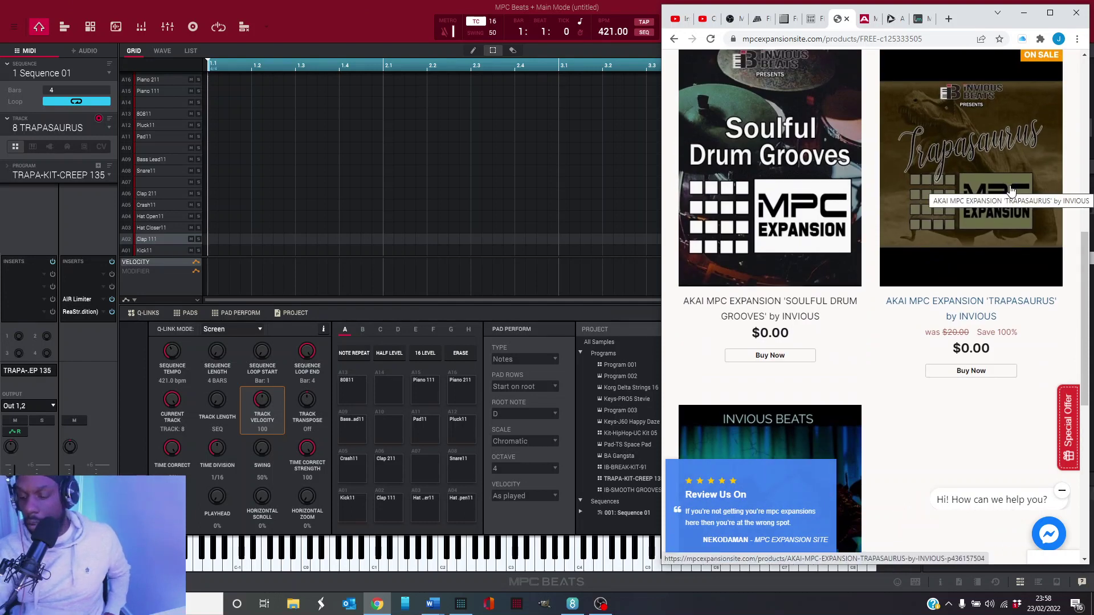
key(z)
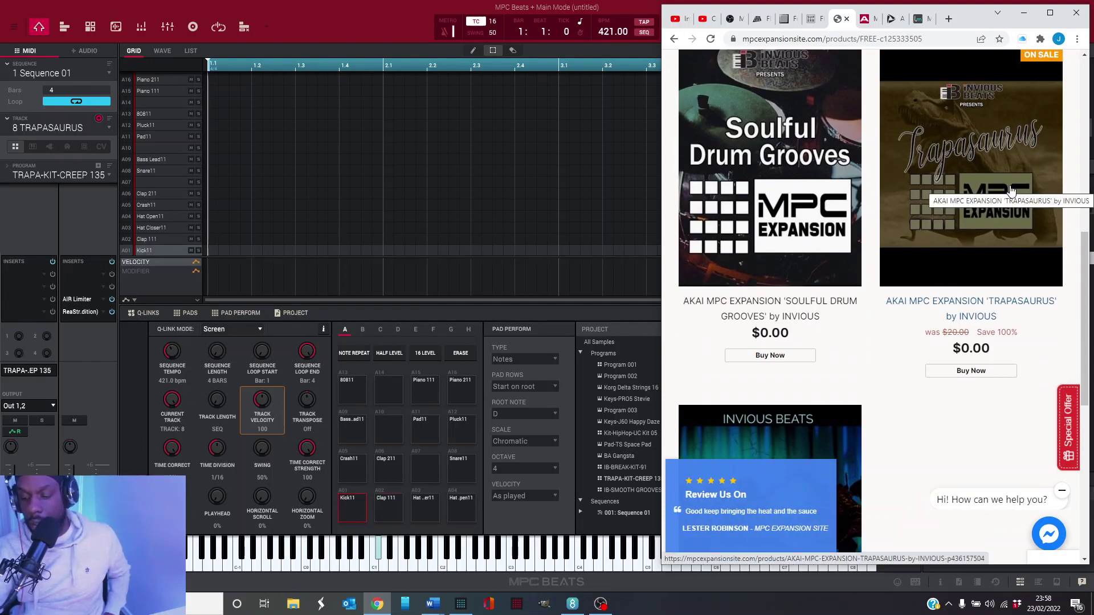
key(x)
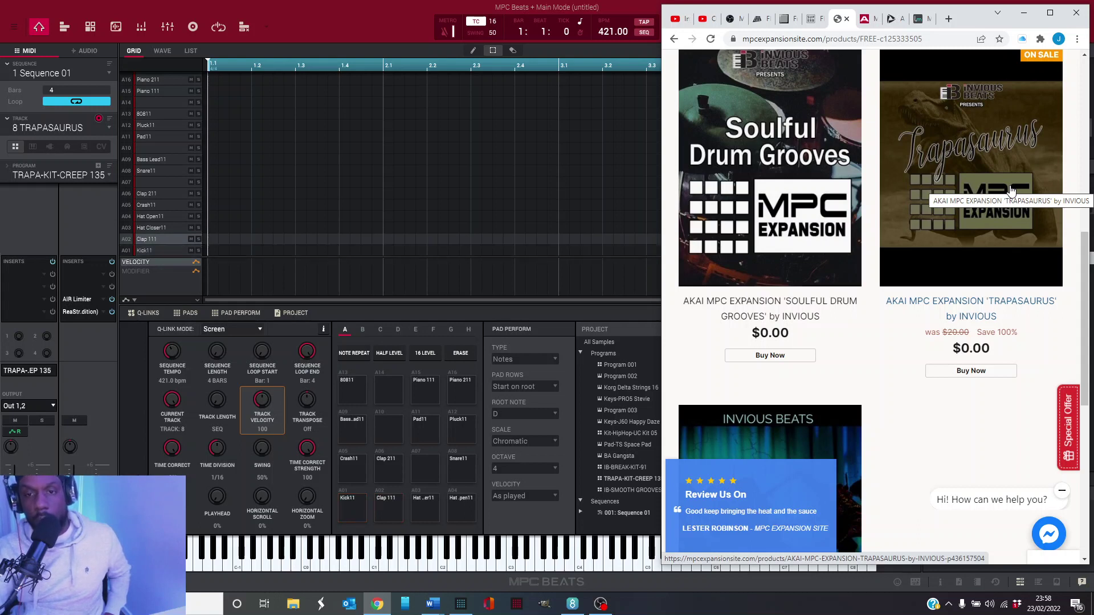
key(c)
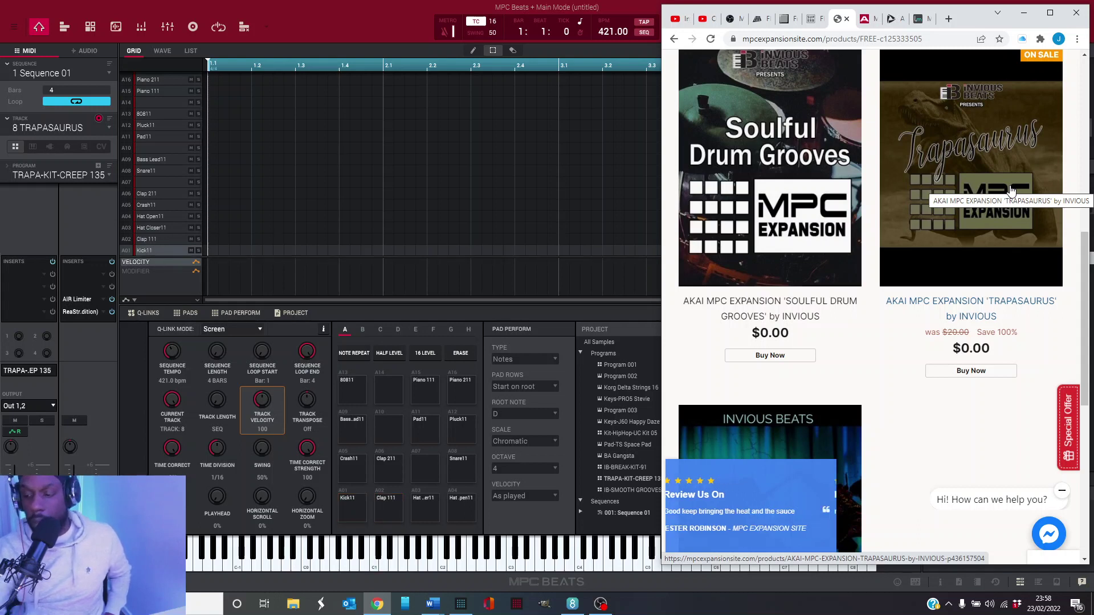
key(Up)
key(Up)
key(Up)
key(Down)
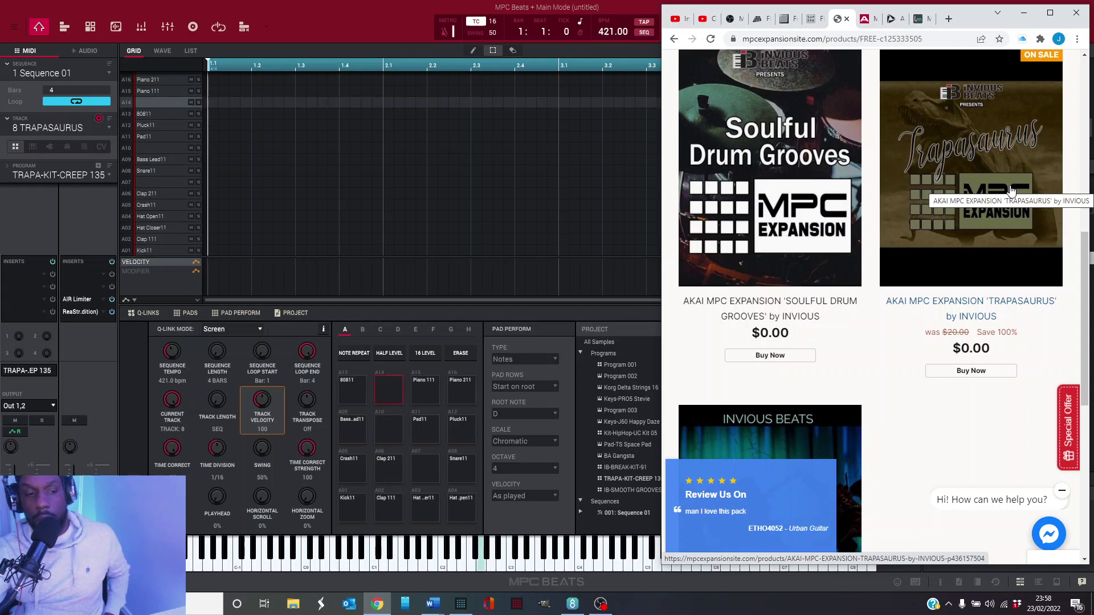
key(Down)
key(Down)
key(Down)
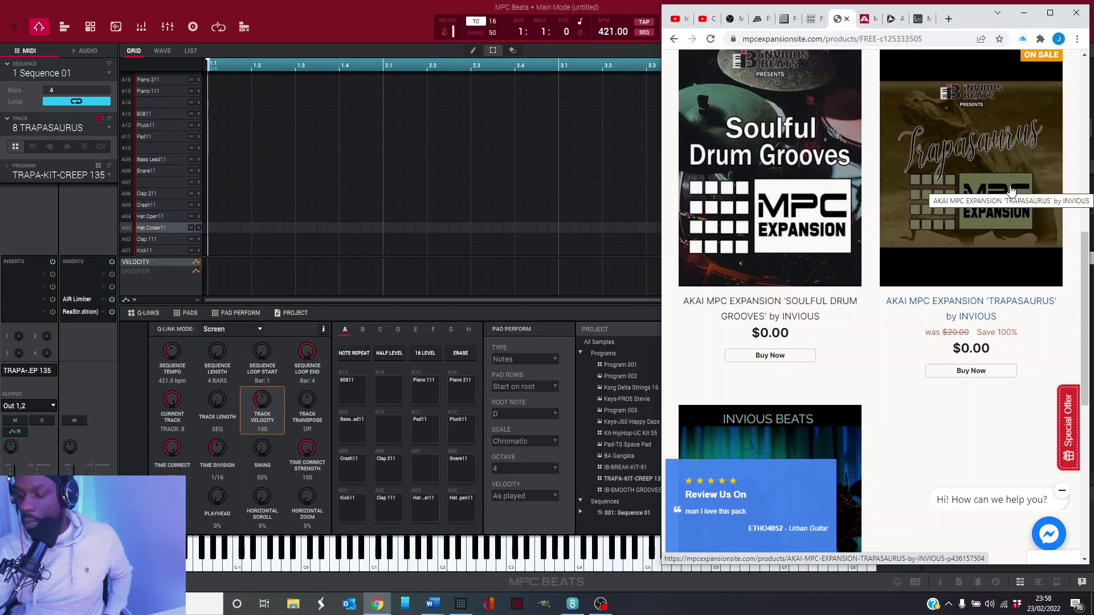
key(Up)
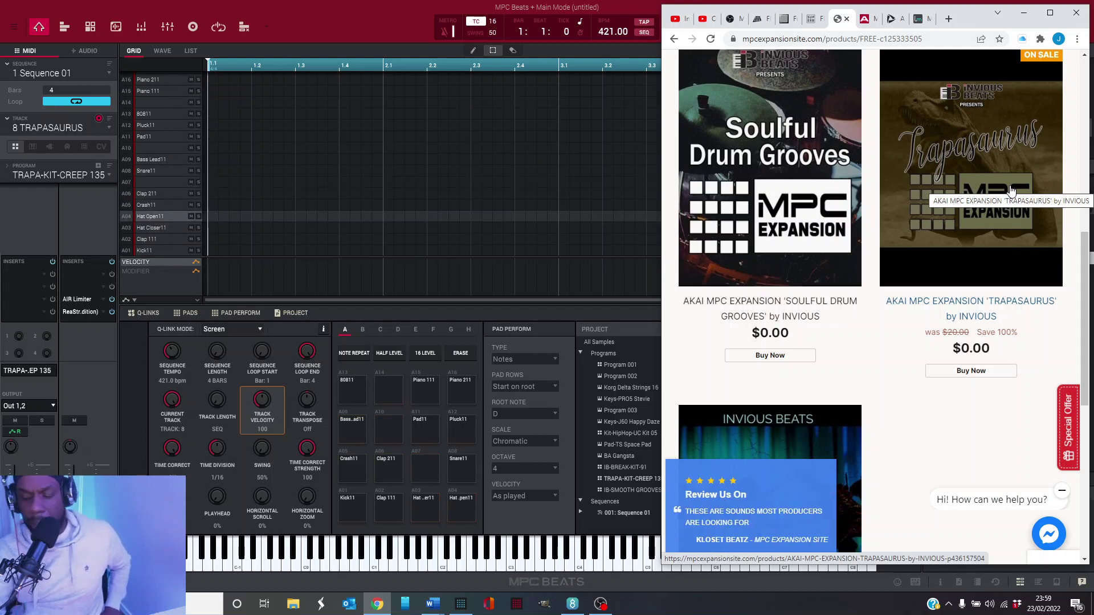
key(Up)
key(Up)
key(Up)
key(Up)
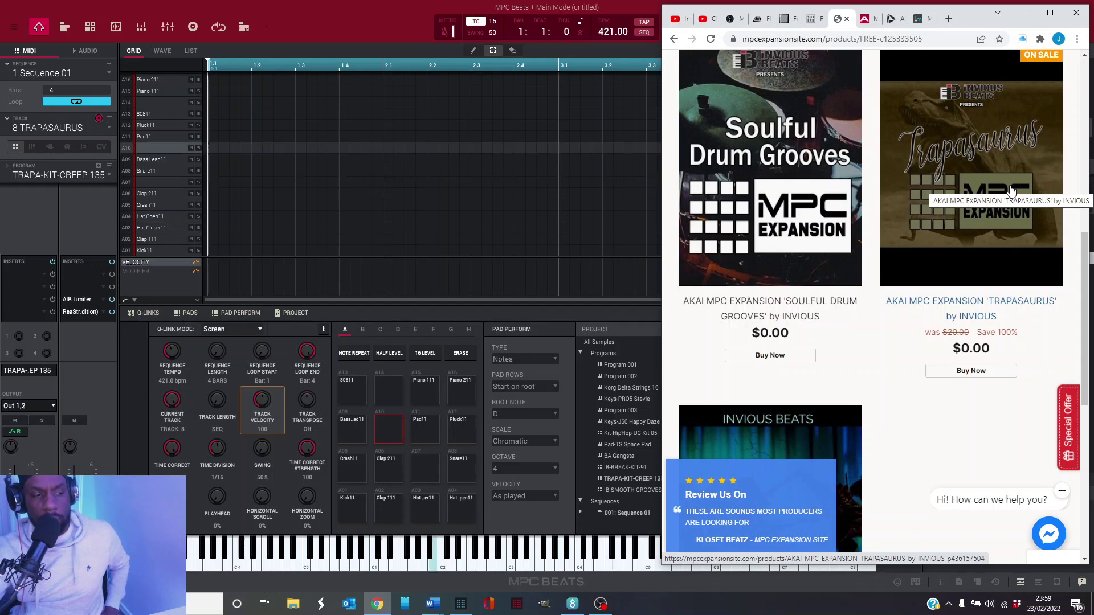
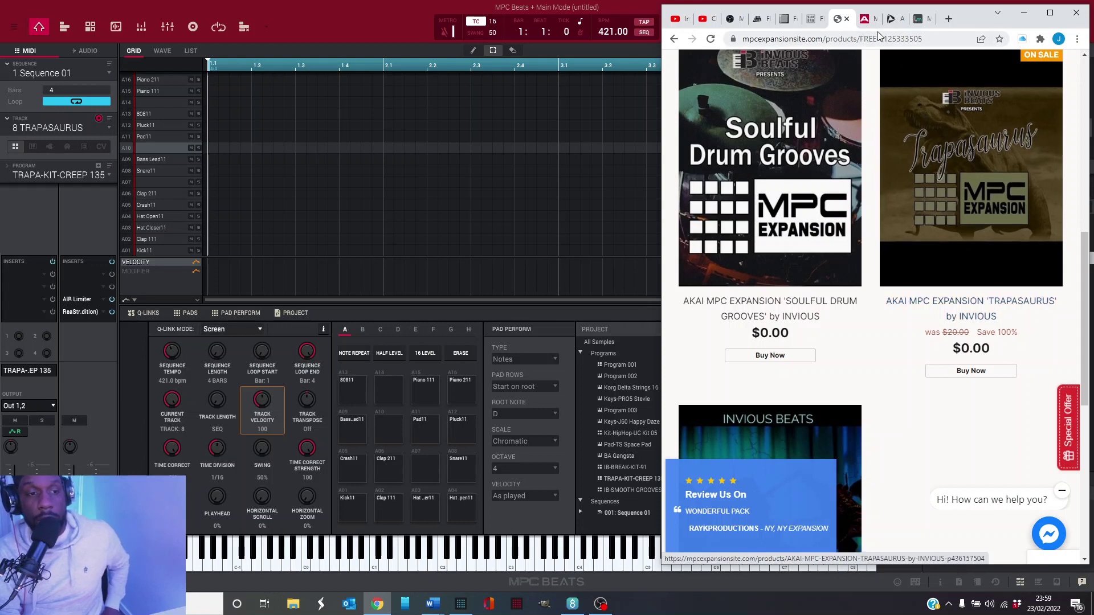
Bring up The MPC Store's MPC Expansion Packs catalogue, browse it, and open the site menu.
click(864, 19)
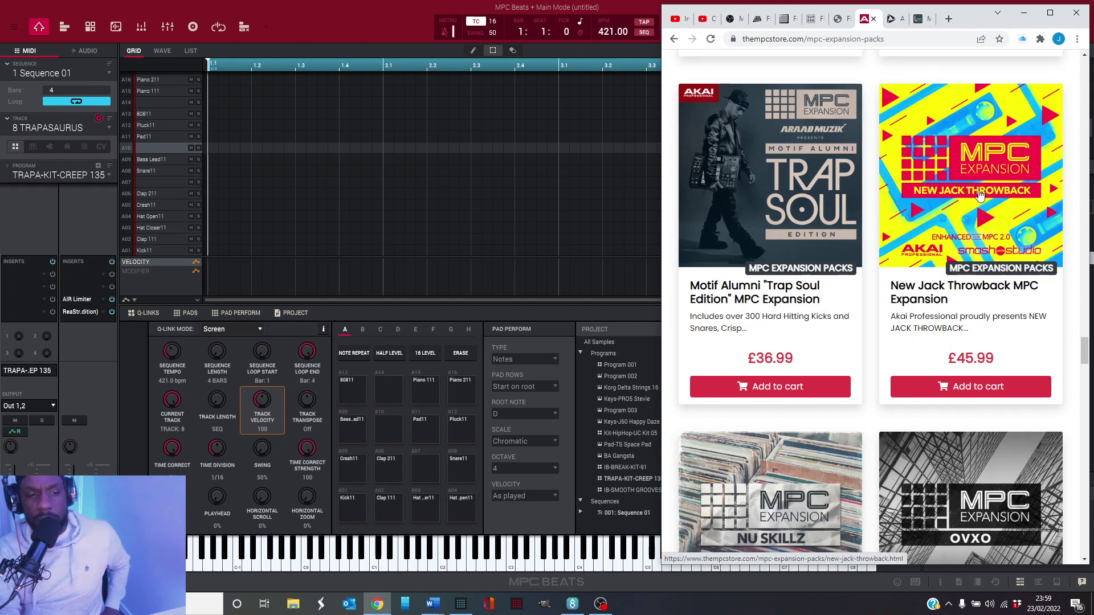
scroll(976, 217, up, 3)
scroll(977, 218, up, 3)
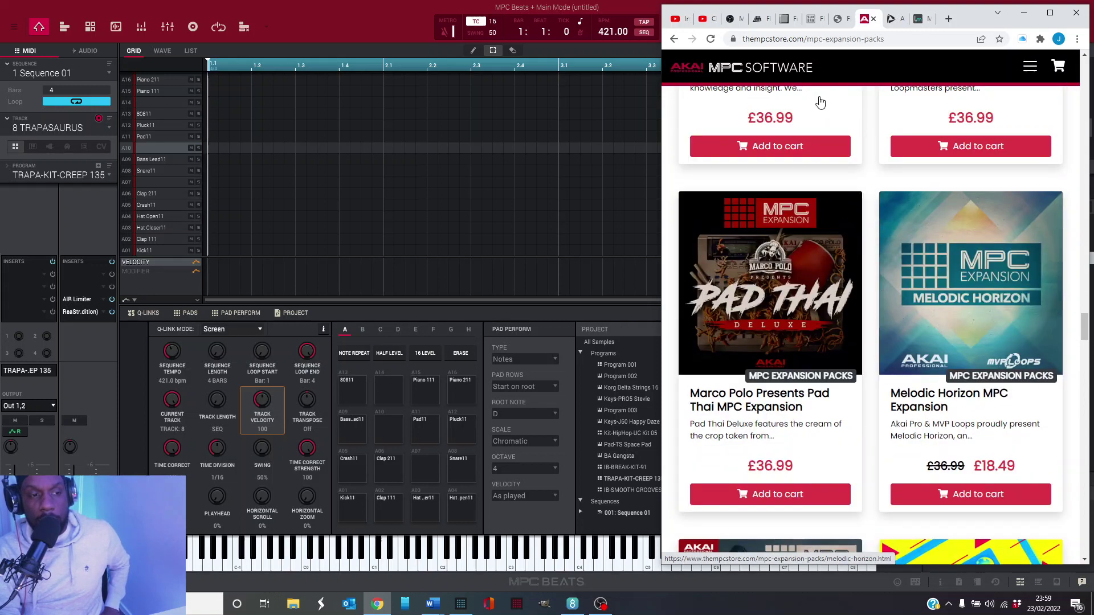
scroll(976, 217, up, 3)
scroll(940, 189, up, 3)
scroll(839, 146, up, 2)
scroll(839, 146, up, 3)
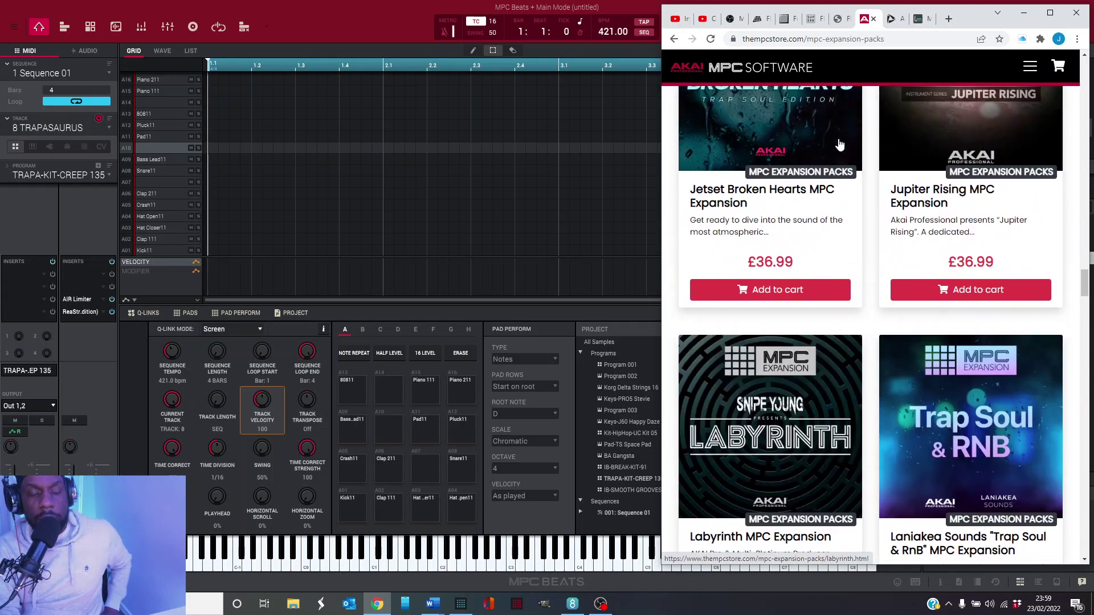
scroll(839, 145, up, 3)
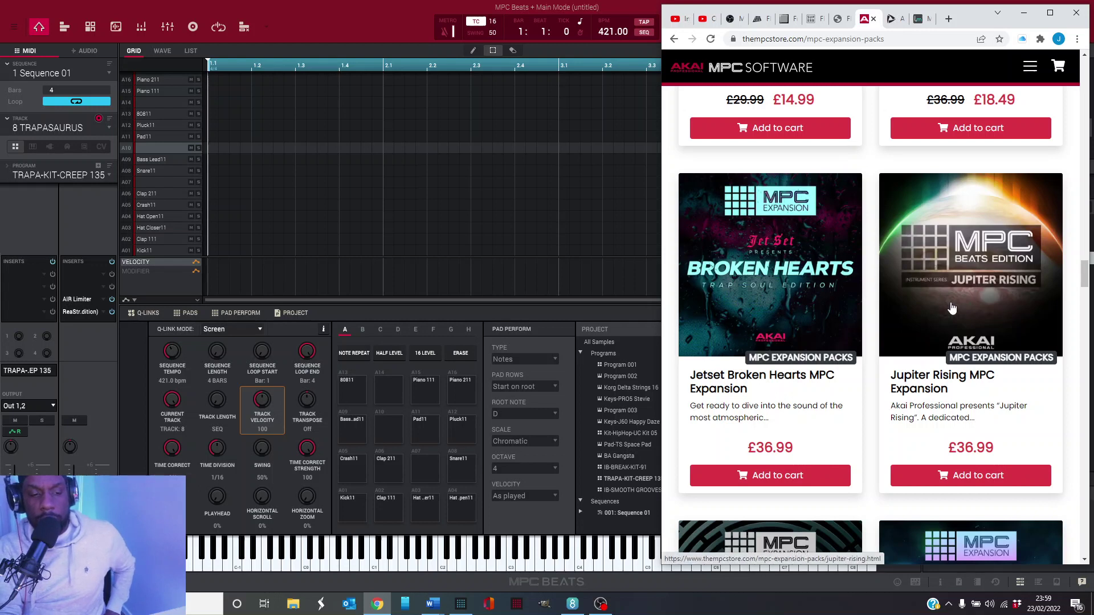
scroll(889, 272, up, 3)
scroll(889, 272, up, 3)
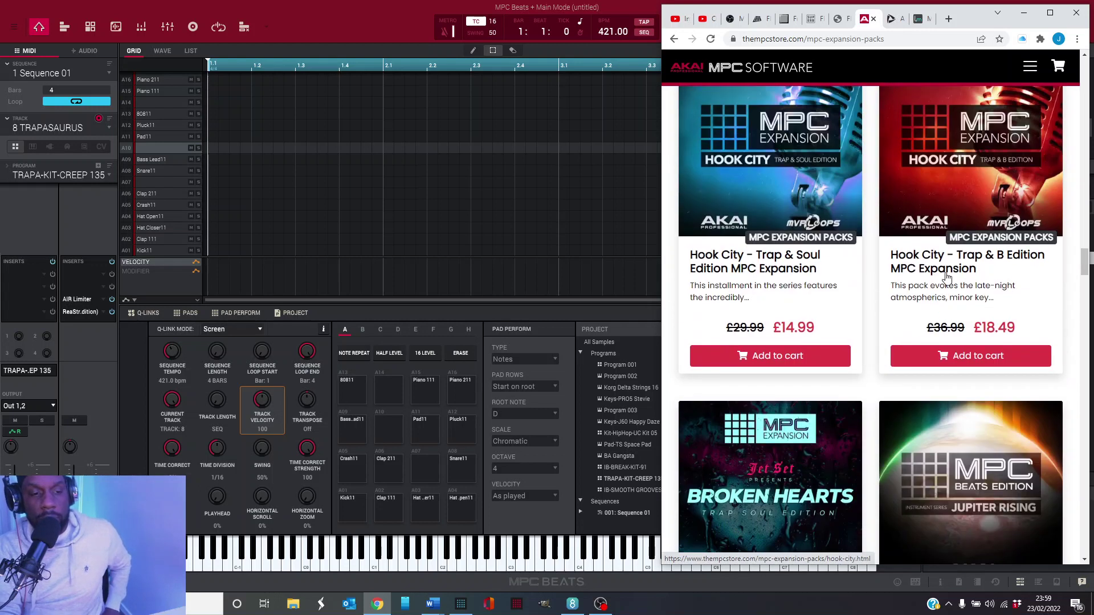
scroll(906, 291, up, 3)
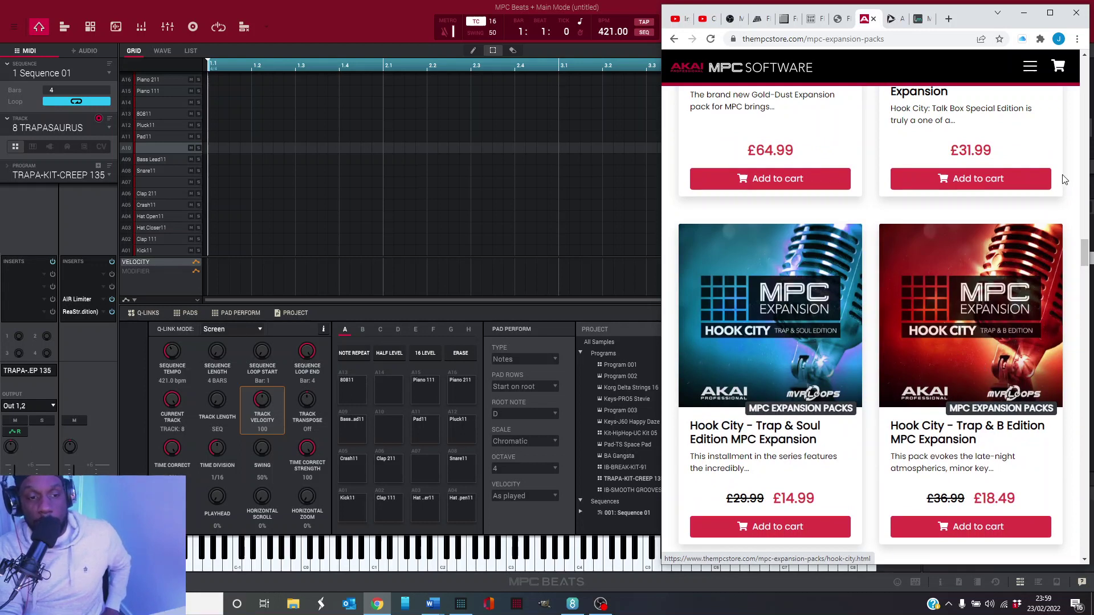
scroll(987, 373, up, 3)
scroll(983, 257, up, 2)
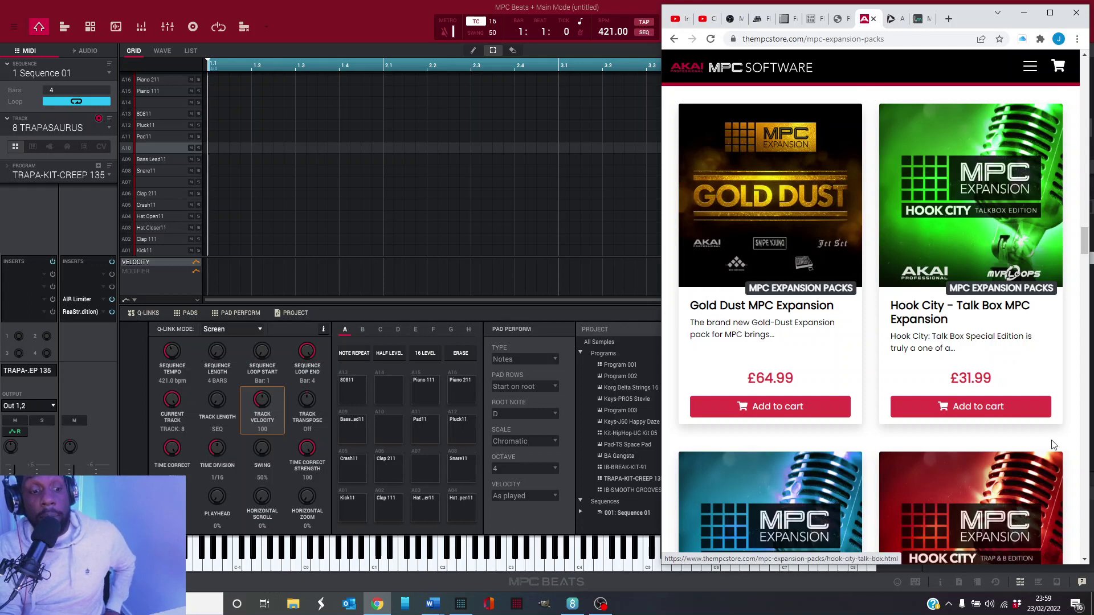
scroll(796, 215, down, 3)
scroll(945, 399, down, 1)
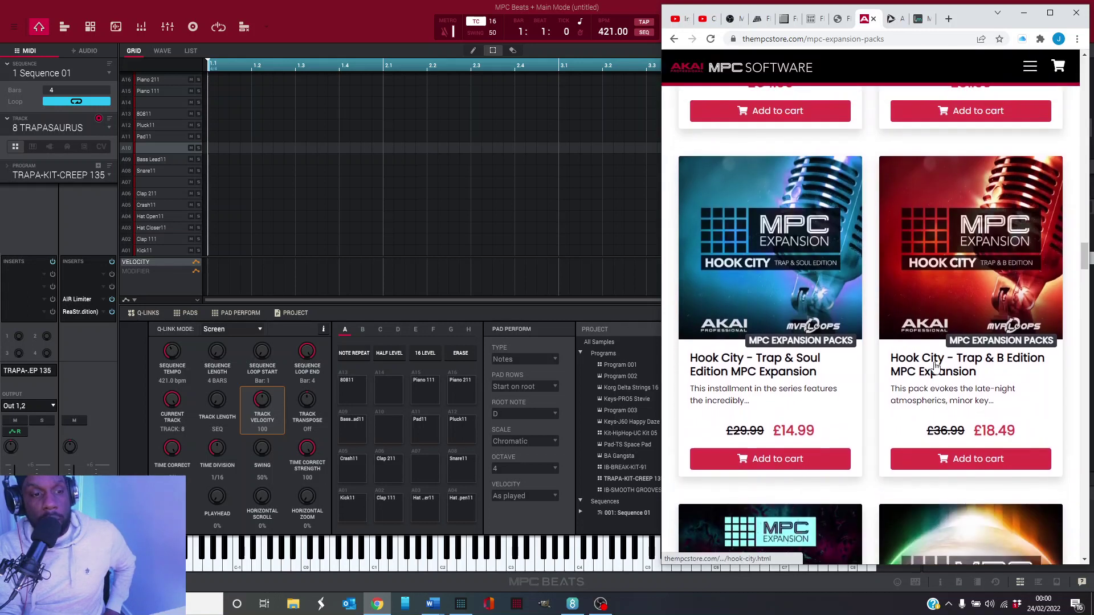
scroll(941, 342, up, 3)
scroll(932, 299, up, 4)
scroll(926, 260, up, 4)
scroll(927, 259, up, 4)
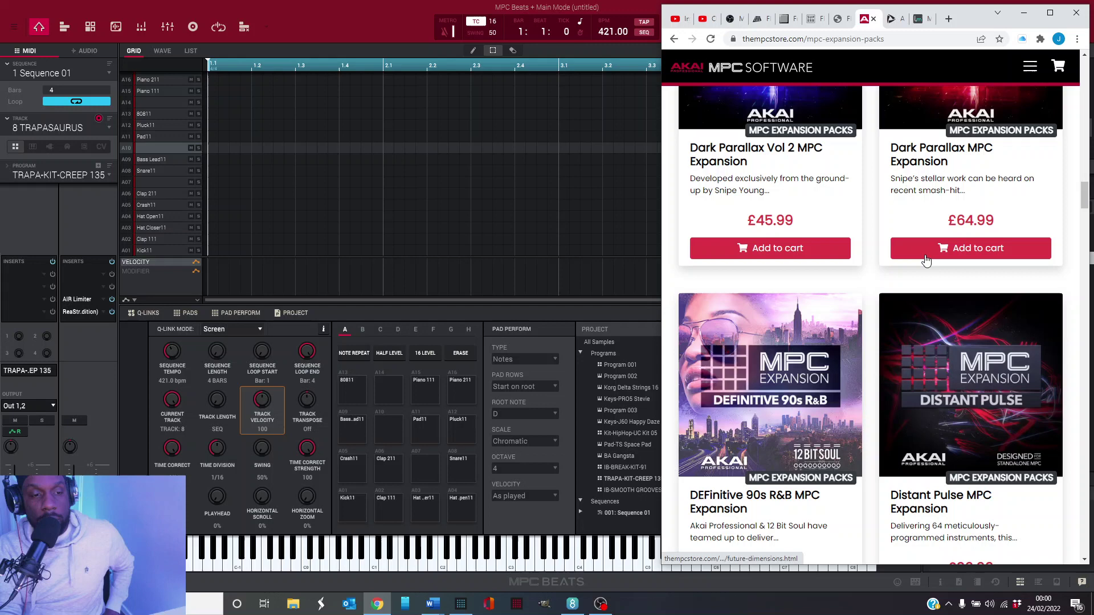
scroll(927, 260, up, 4)
scroll(927, 260, up, 4)
scroll(927, 260, up, 3)
scroll(928, 260, up, 4)
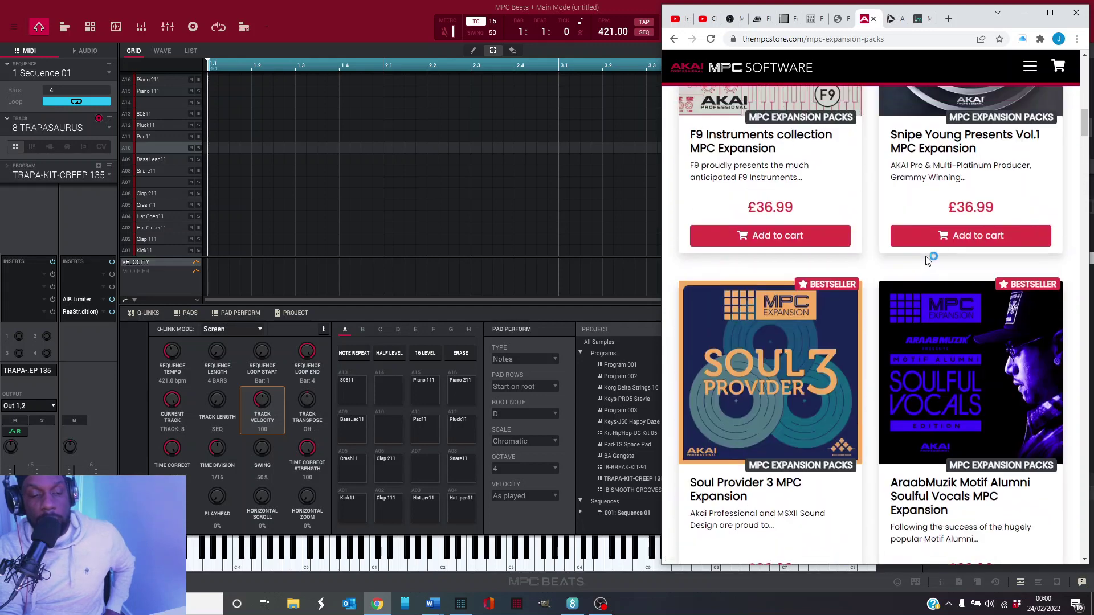
scroll(927, 260, up, 3)
scroll(927, 260, up, 4)
scroll(927, 260, up, 4)
scroll(926, 256, up, 1)
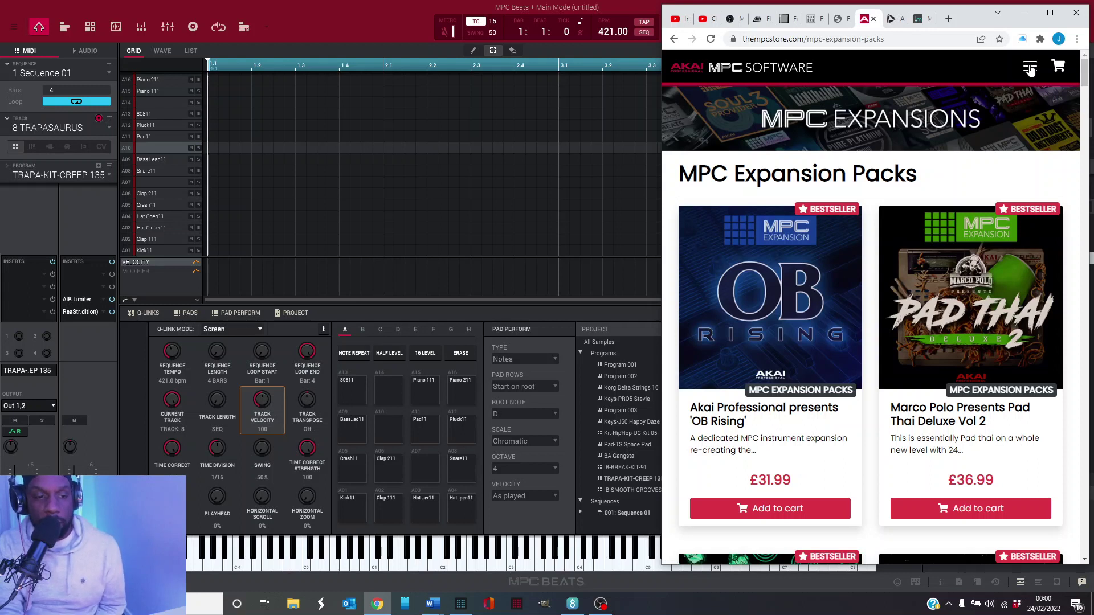
scroll(1034, 316, down, 2)
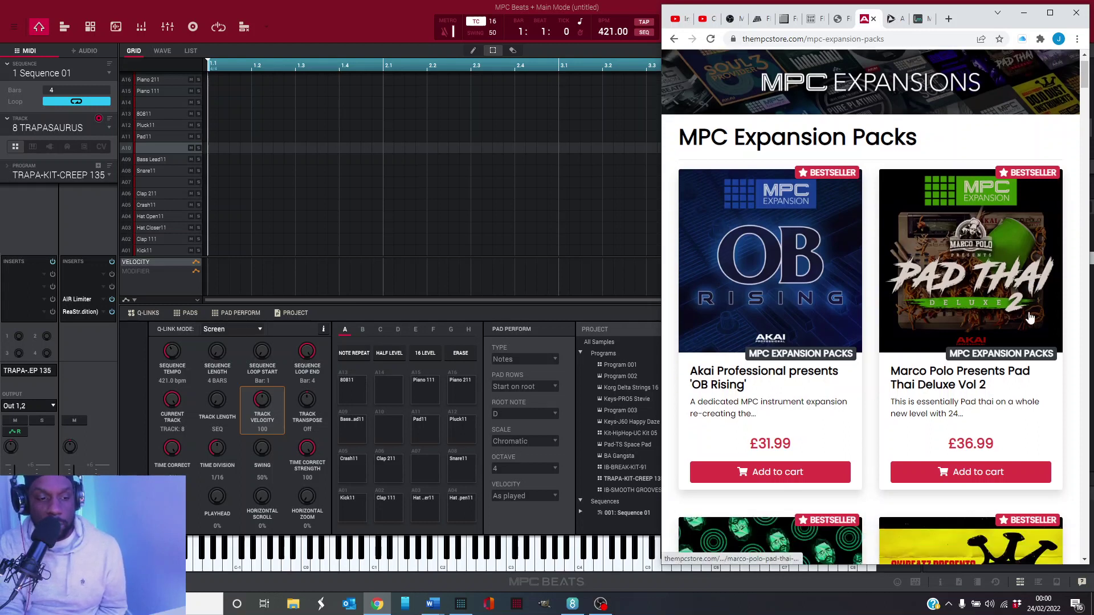
scroll(1028, 319, down, 2)
scroll(1028, 318, down, 1)
scroll(1028, 318, up, 3)
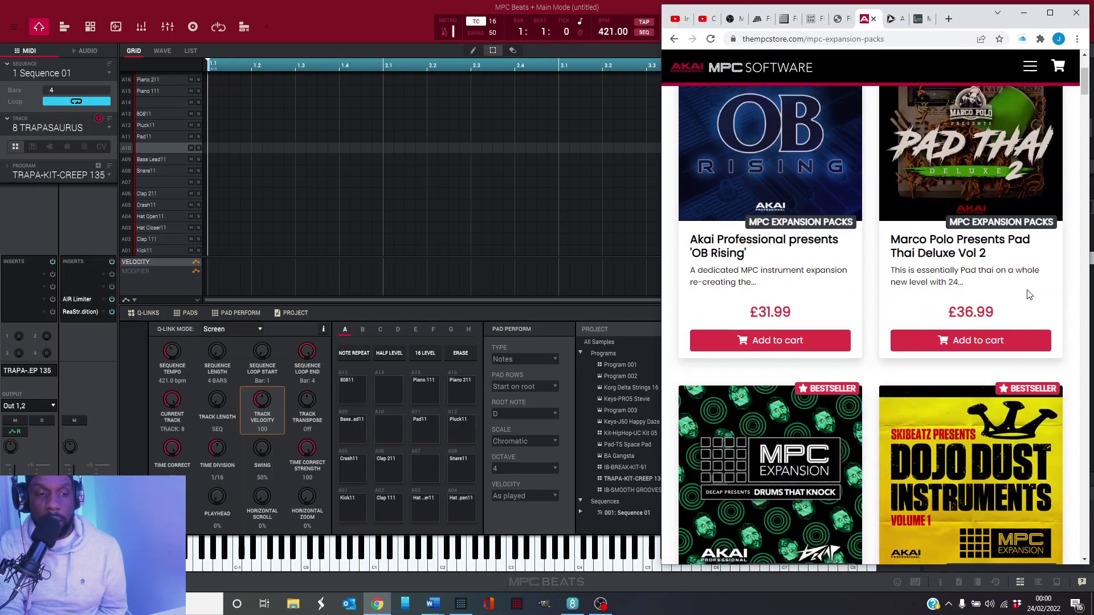
scroll(1028, 256, up, 3)
Go to the MPC Beats Packs catalogue, browse the £9.99 packs, and reopen the site menu.
click(1030, 67)
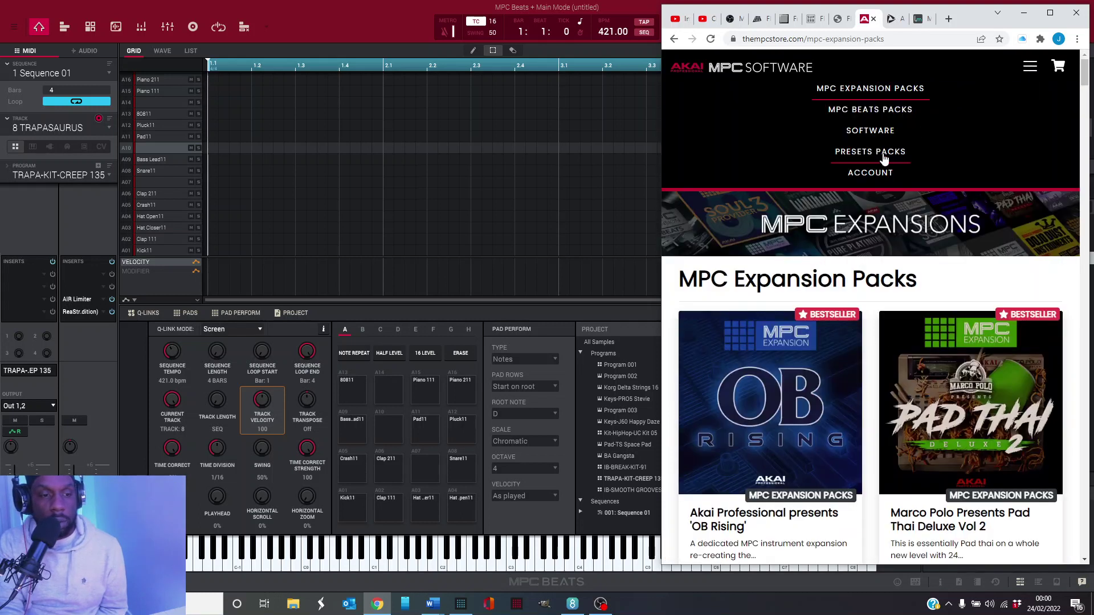
click(870, 123)
scroll(883, 171, down, 2)
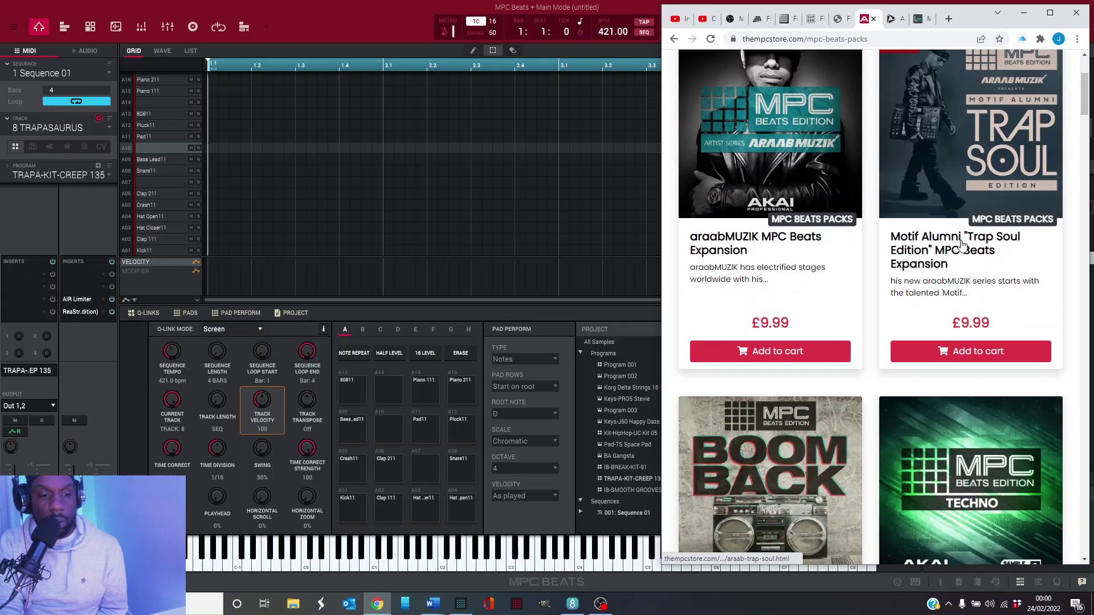
scroll(852, 255, down, 3)
scroll(855, 260, down, 3)
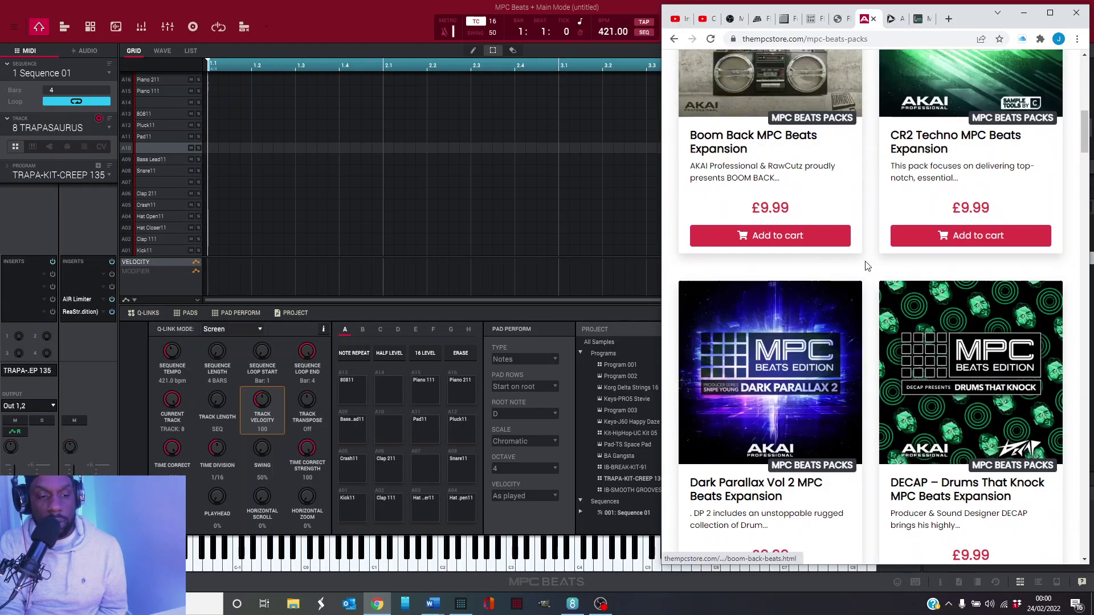
scroll(859, 263, down, 3)
scroll(866, 266, down, 1)
scroll(866, 266, down, 3)
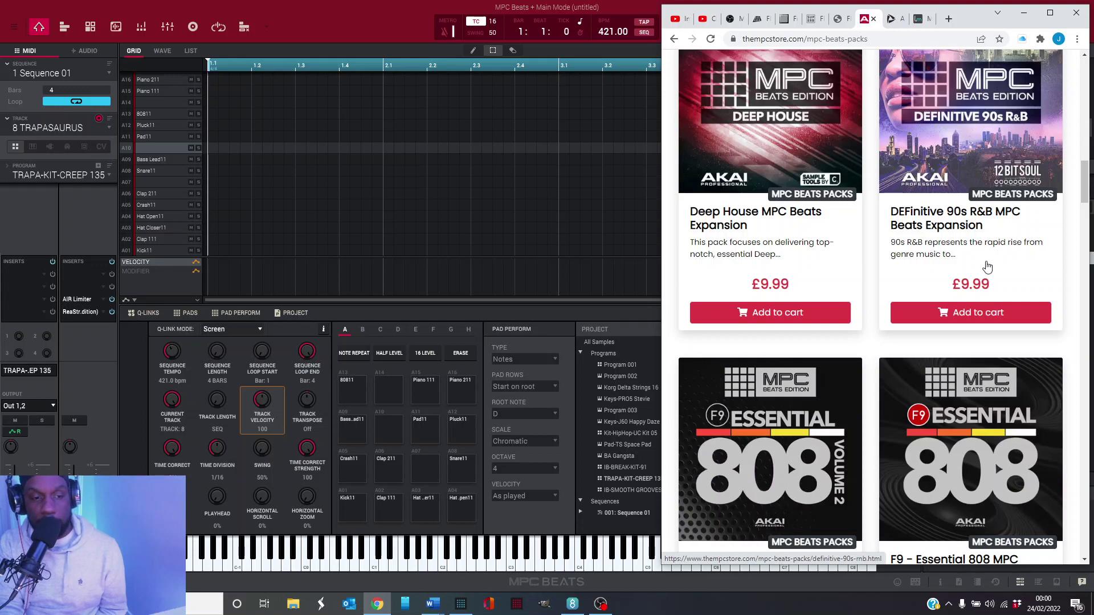
scroll(987, 268, down, 4)
scroll(988, 267, down, 3)
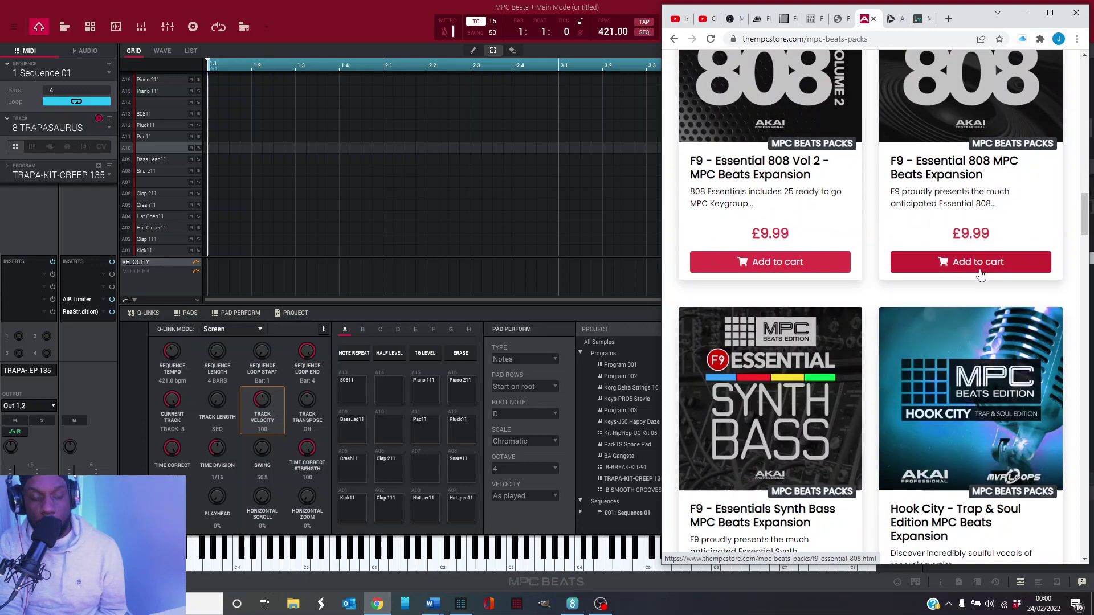
scroll(981, 274, up, 4)
scroll(981, 273, up, 4)
scroll(974, 256, up, 4)
scroll(967, 247, up, 4)
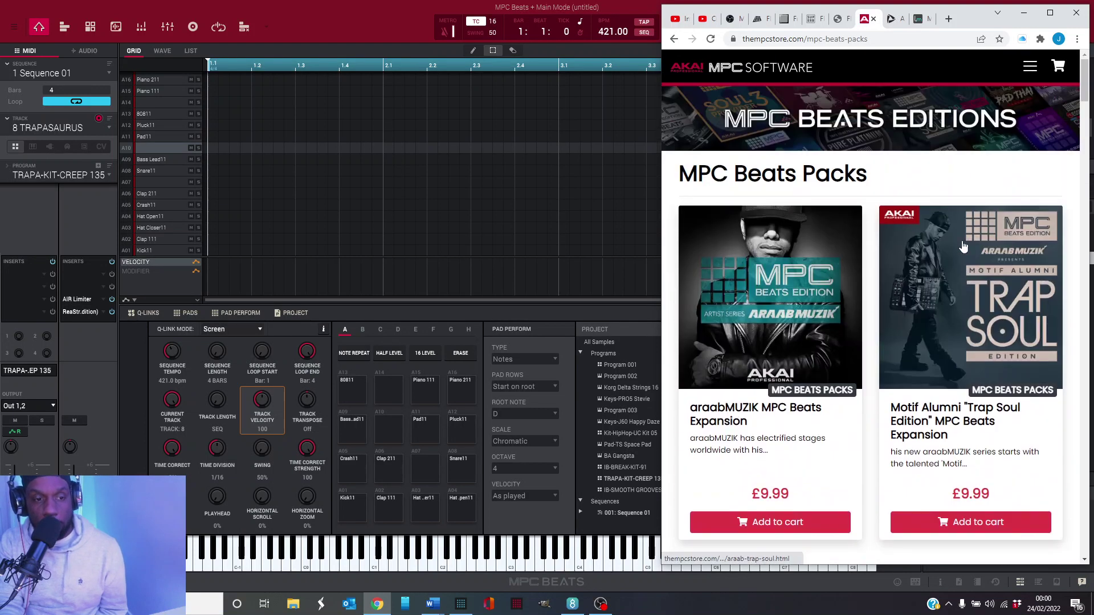
click(1030, 69)
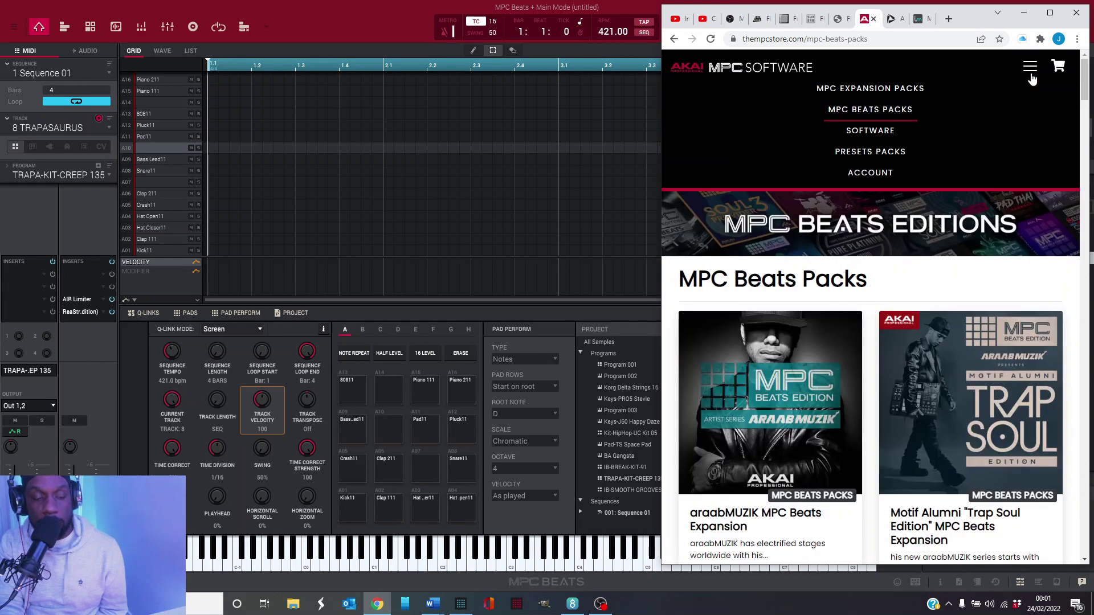
Browse the Expansion Packs catalogue down to the free OVXO pack, then view Newloops' kits.
click(901, 96)
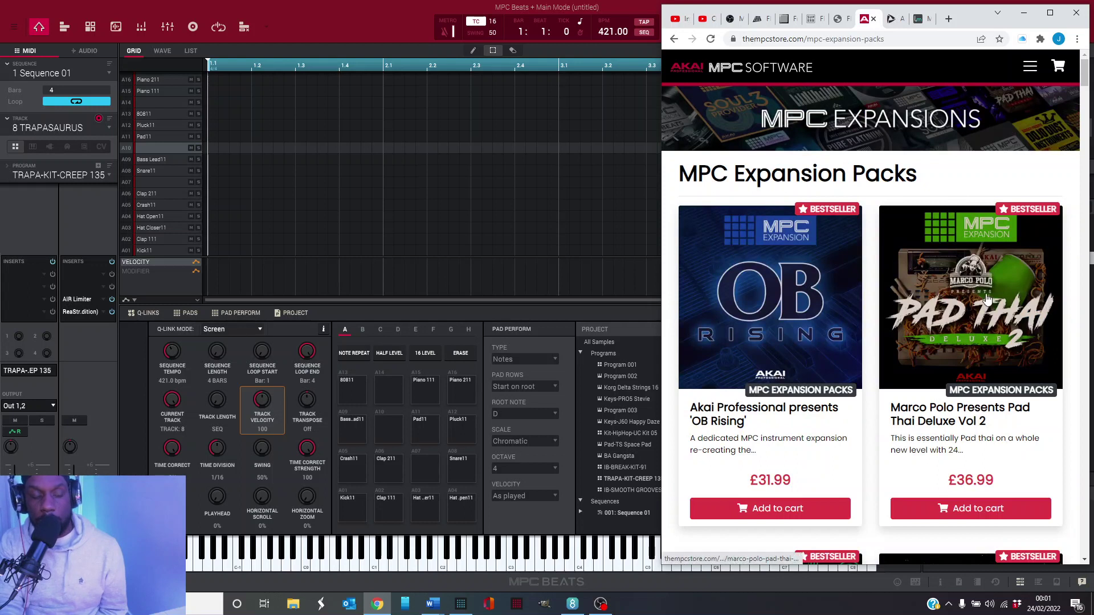
scroll(986, 296, down, 3)
scroll(986, 297, down, 5)
scroll(983, 299, down, 5)
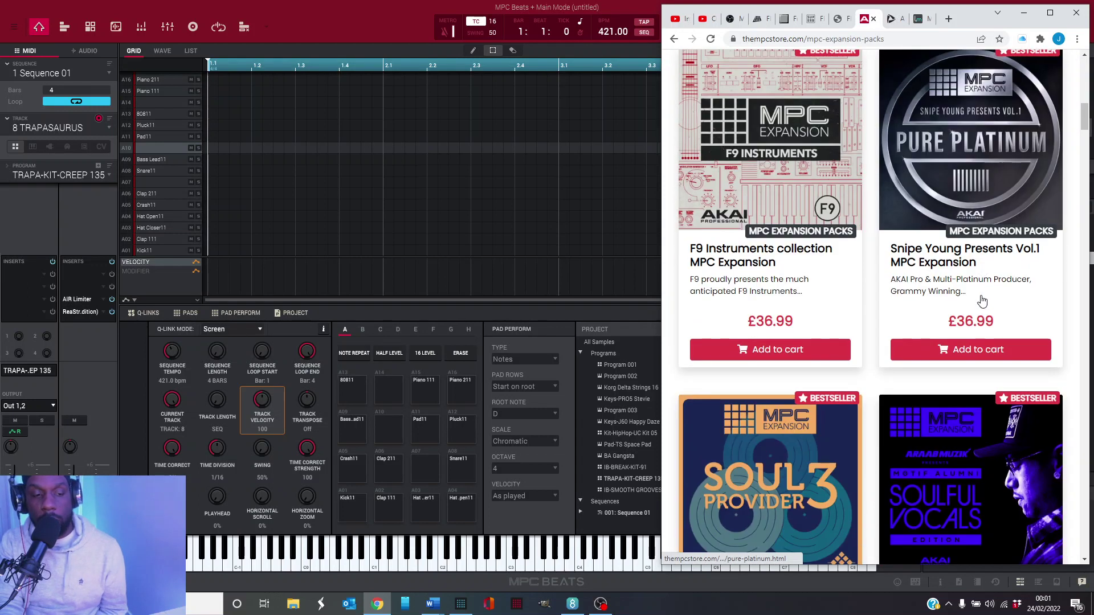
scroll(983, 301, down, 3)
scroll(983, 300, down, 3)
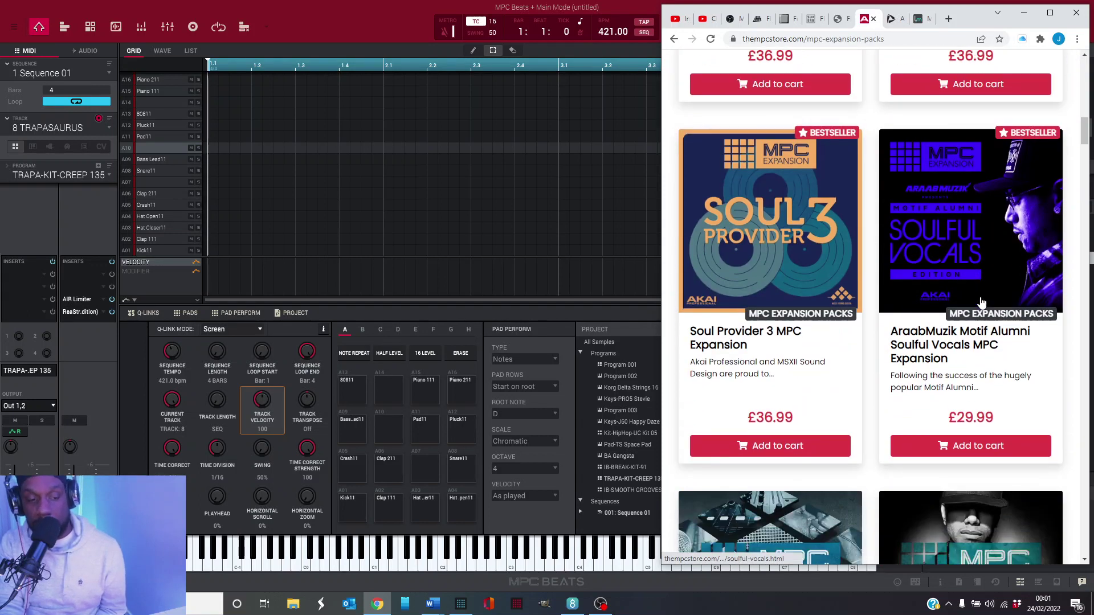
scroll(984, 301, down, 4)
scroll(983, 301, down, 3)
scroll(983, 302, down, 4)
scroll(984, 301, down, 3)
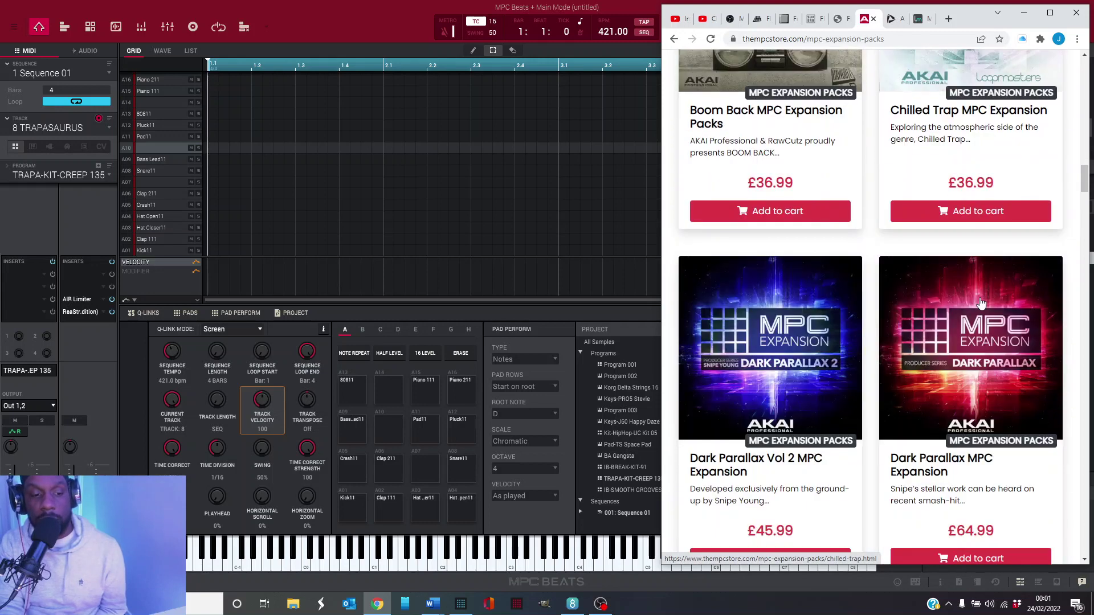
scroll(983, 301, down, 2)
scroll(983, 301, down, 4)
scroll(984, 301, down, 2)
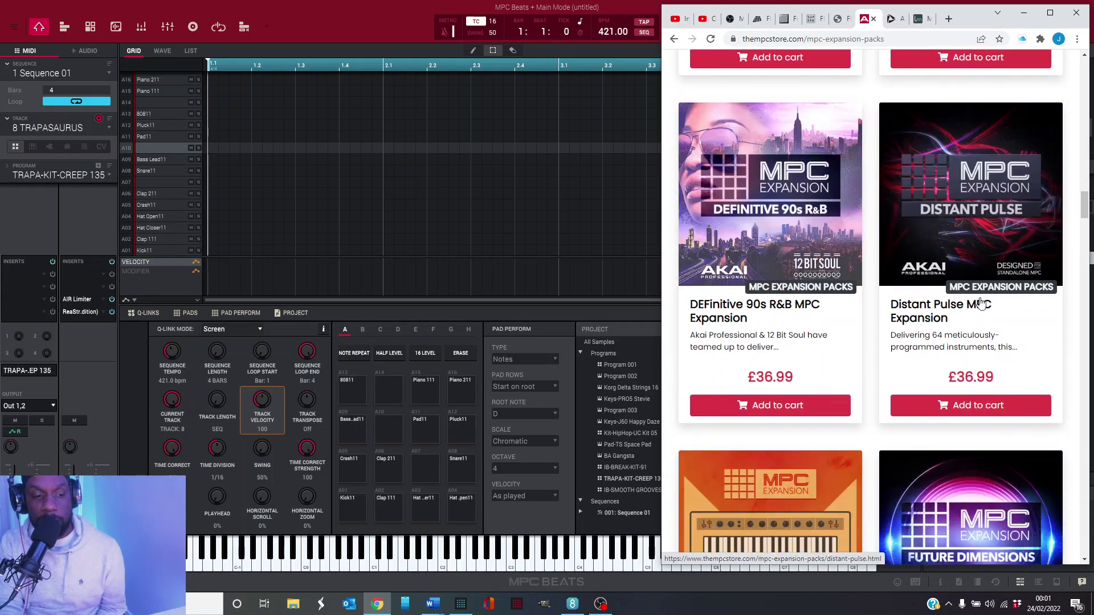
scroll(983, 302, down, 3)
scroll(984, 301, down, 2)
scroll(982, 303, down, 3)
scroll(982, 303, down, 3)
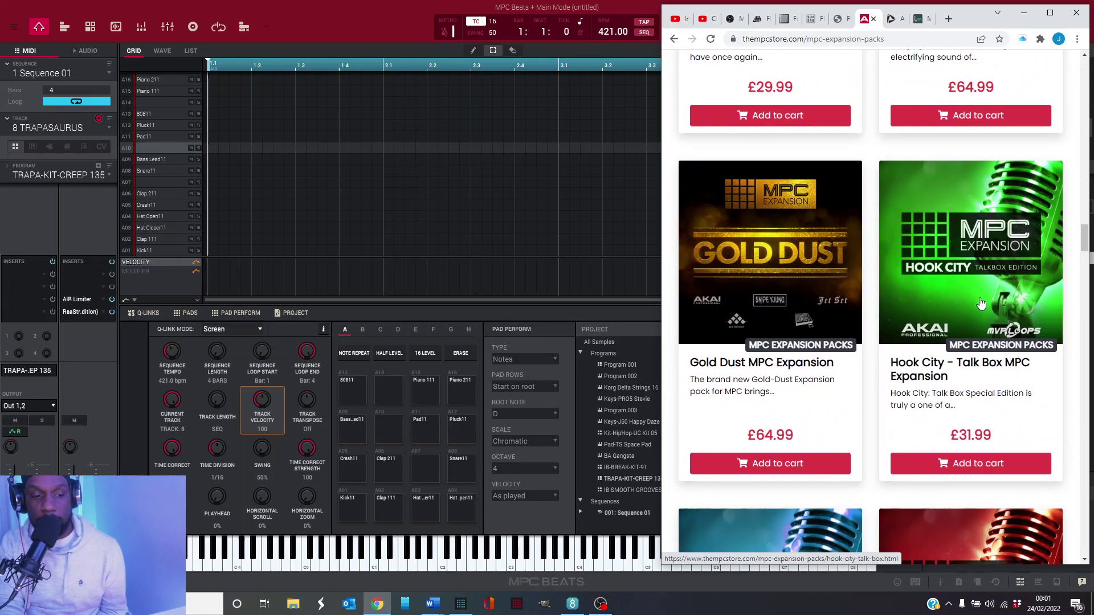
scroll(982, 304, down, 3)
scroll(982, 303, down, 3)
scroll(982, 303, down, 3)
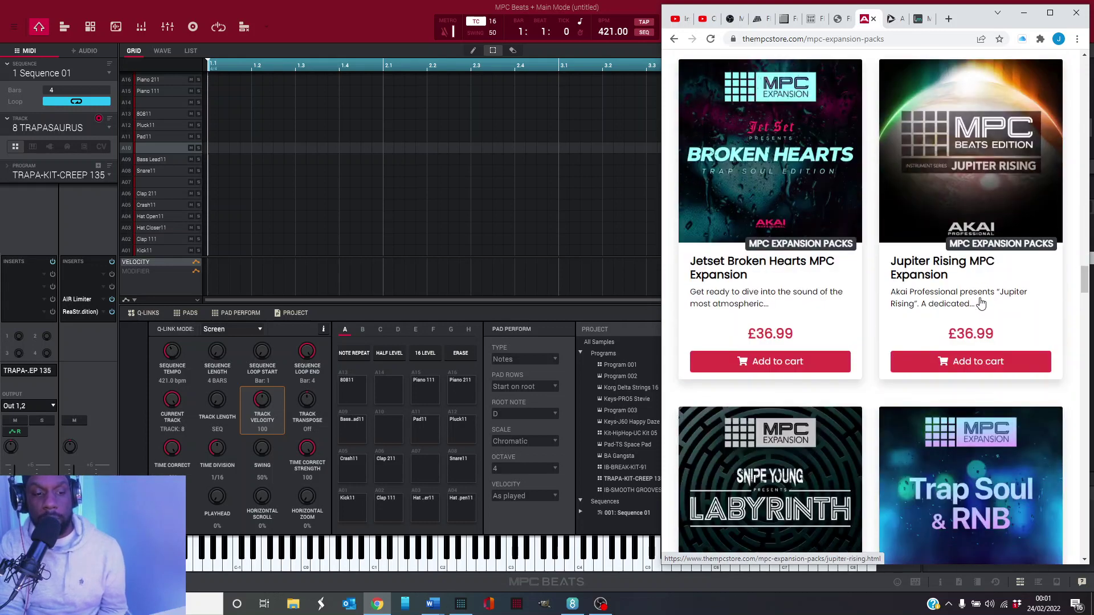
scroll(982, 304, down, 3)
scroll(981, 304, down, 3)
scroll(981, 301, down, 3)
scroll(981, 302, down, 3)
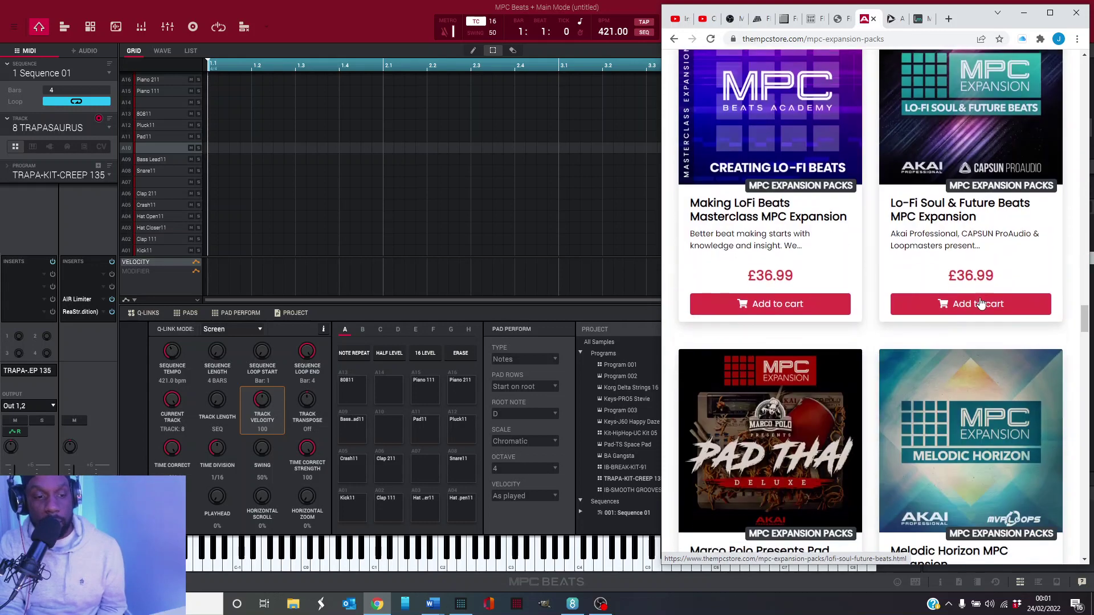
scroll(981, 302, down, 3)
scroll(981, 302, down, 3)
scroll(981, 302, down, 4)
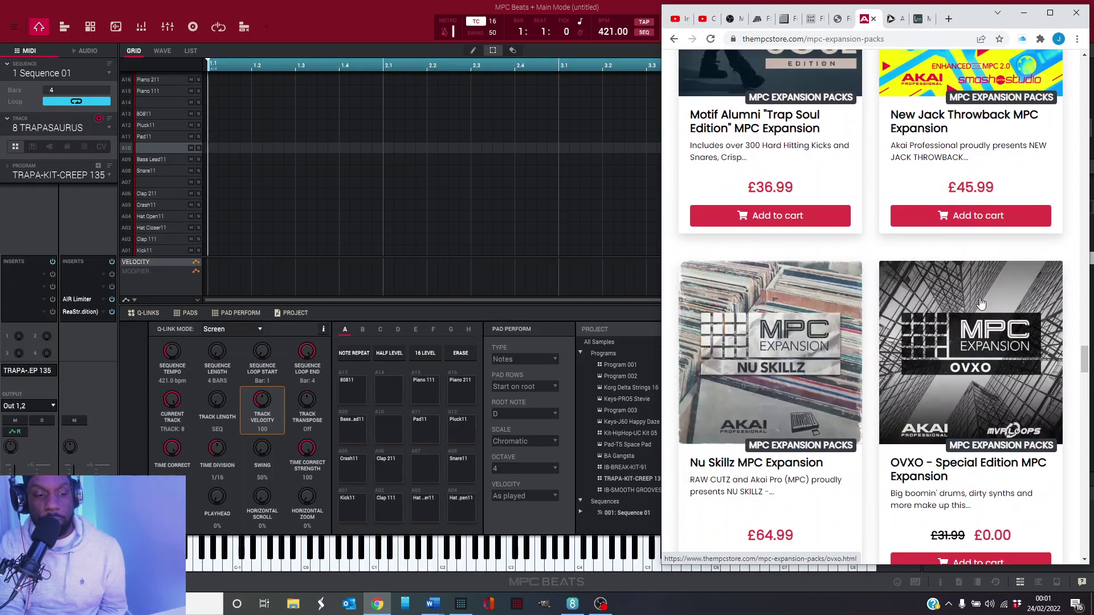
scroll(982, 302, down, 3)
scroll(982, 302, down, 3)
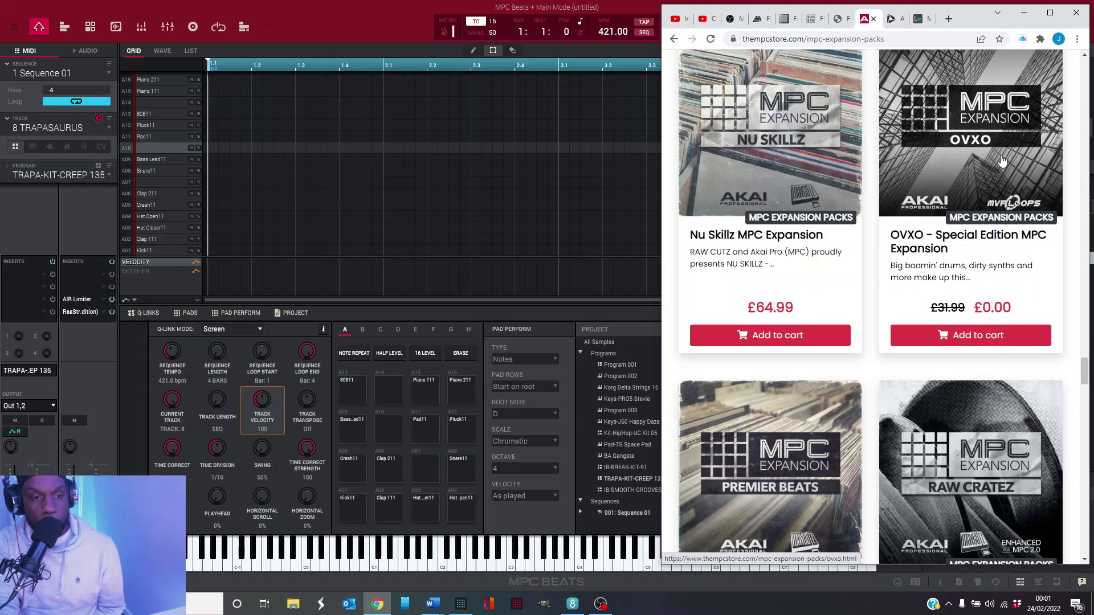
scroll(991, 165, up, 5)
scroll(992, 165, up, 4)
scroll(1000, 171, up, 1)
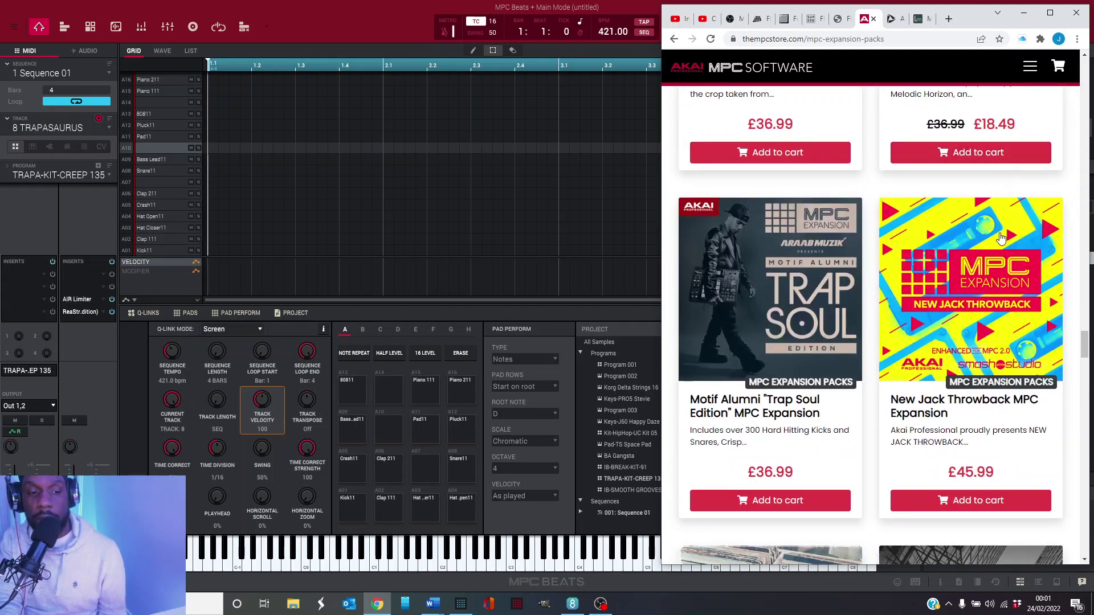
scroll(1000, 246, up, 3)
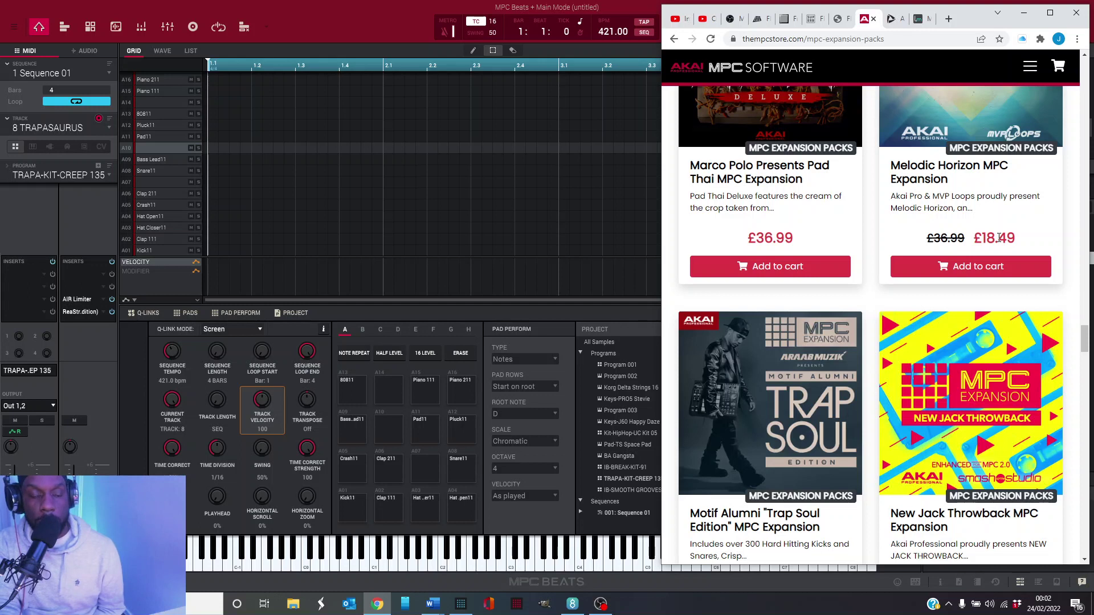
scroll(1000, 238, up, 2)
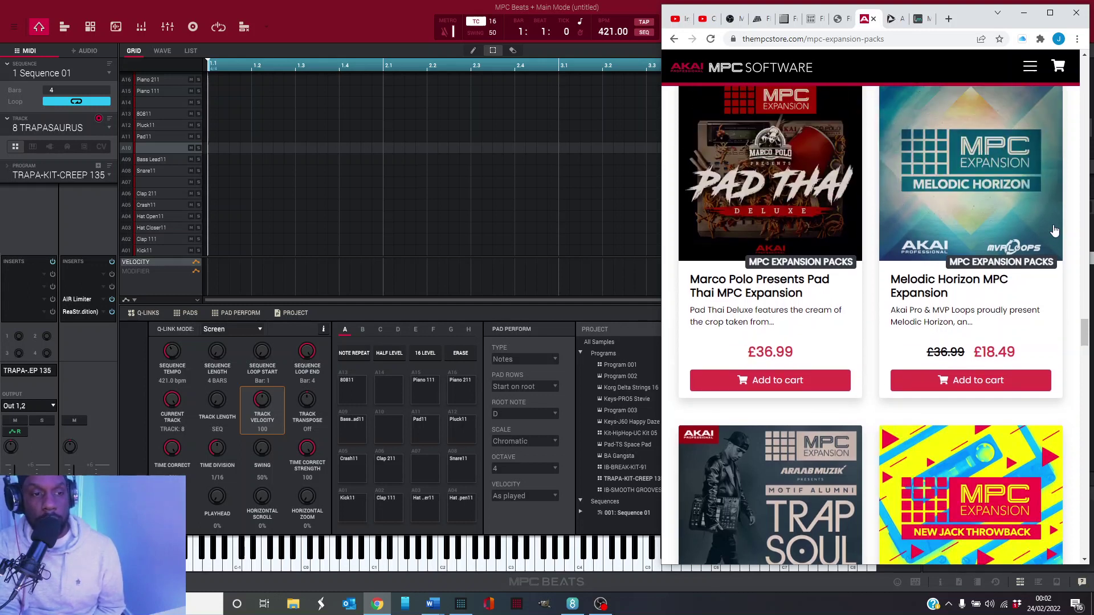
scroll(966, 166, up, 3)
scroll(966, 167, up, 3)
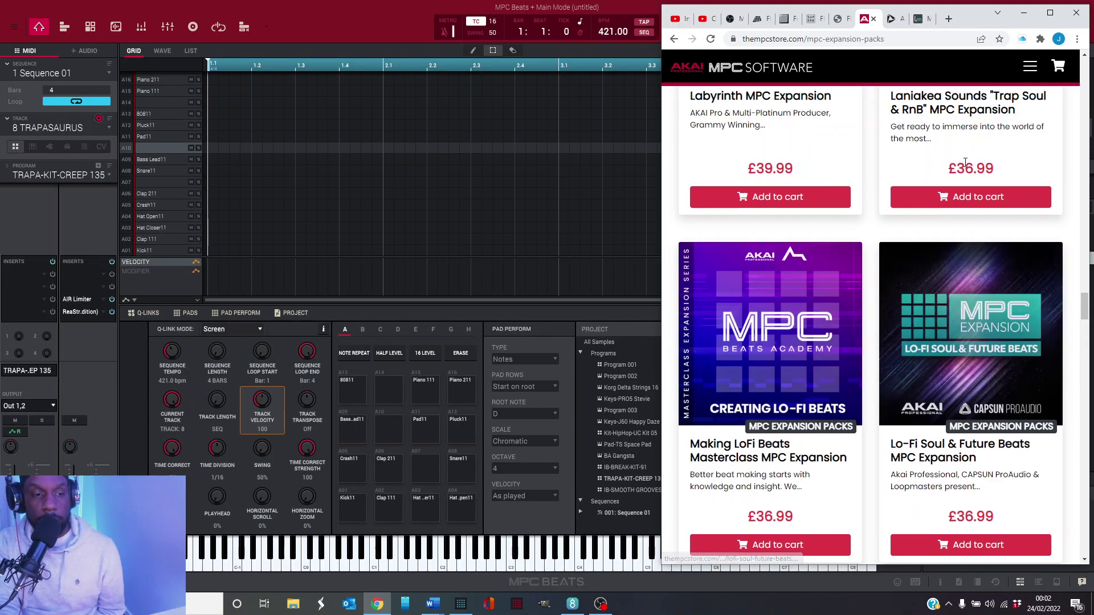
scroll(965, 167, up, 3)
scroll(986, 219, up, 4)
scroll(985, 218, up, 3)
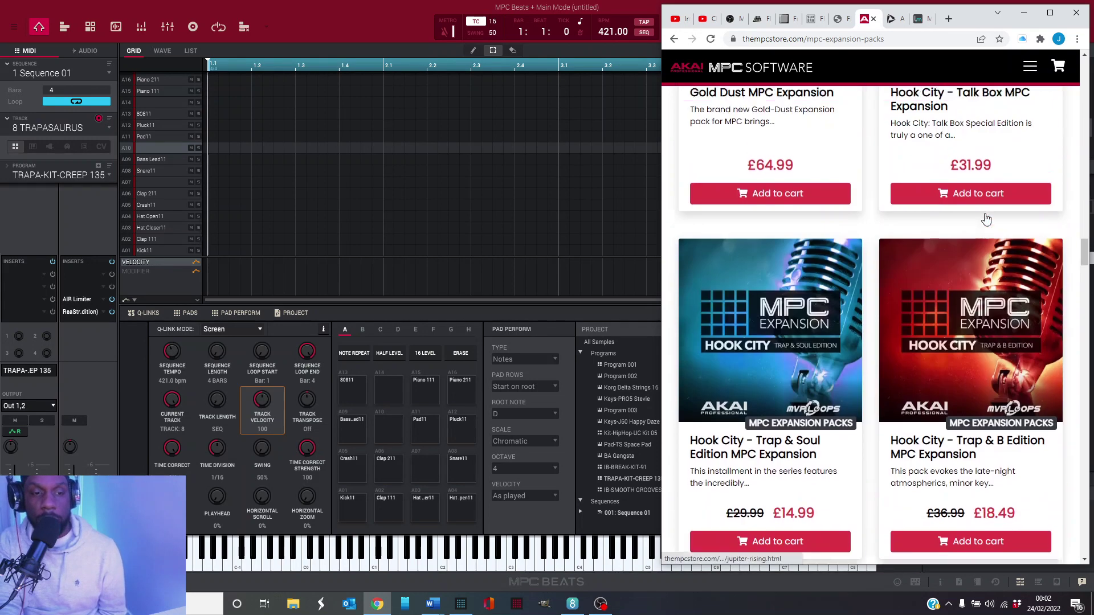
scroll(985, 218, up, 3)
scroll(986, 218, up, 3)
scroll(985, 218, up, 3)
scroll(985, 218, up, 3)
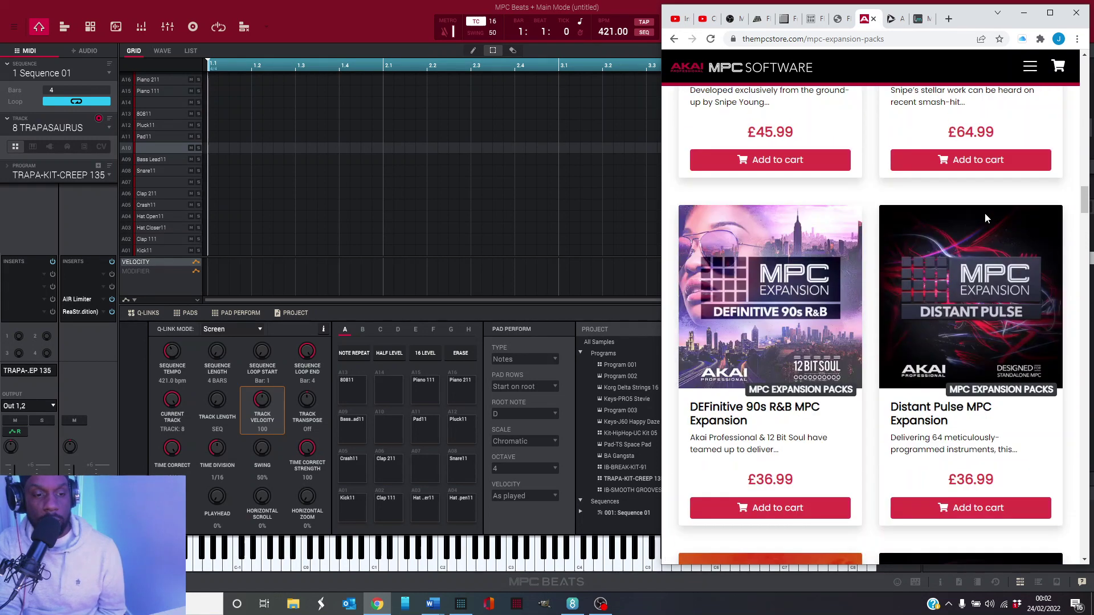
scroll(986, 218, up, 3)
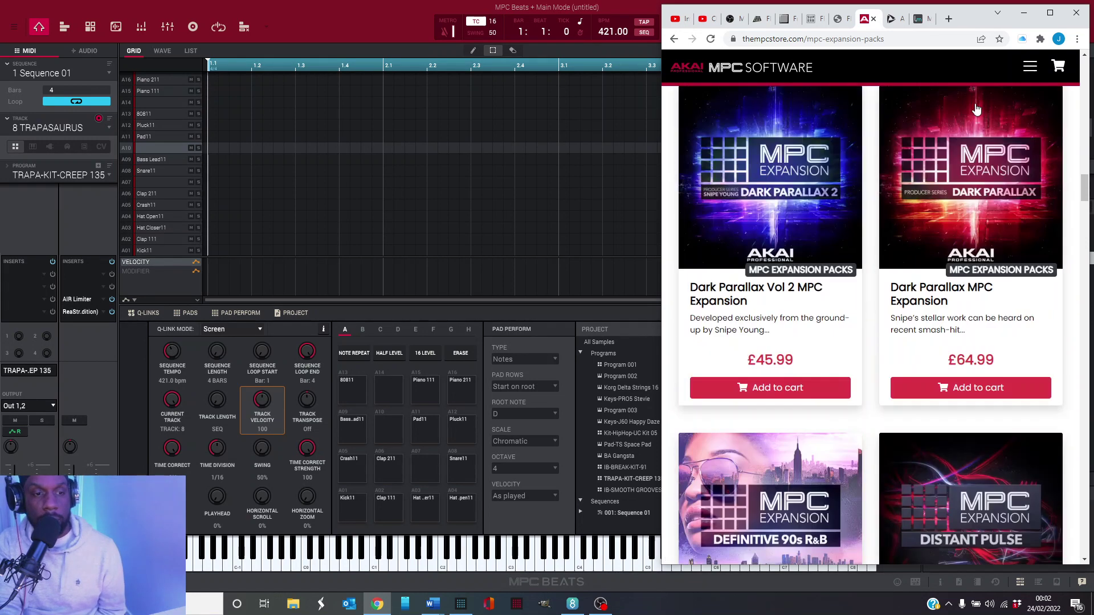
click(891, 19)
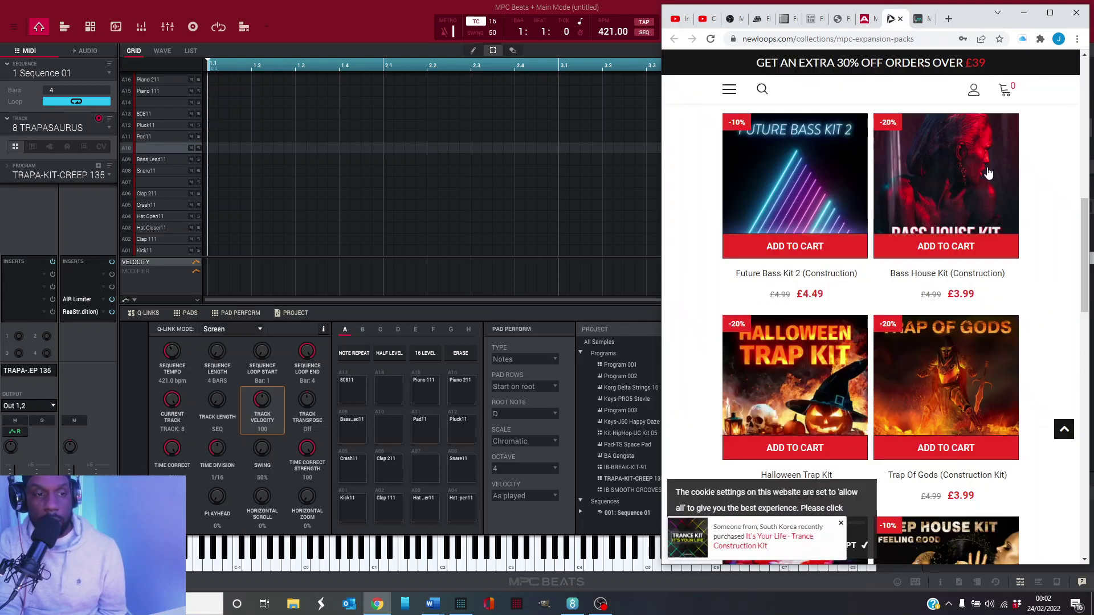
scroll(988, 172, up, 5)
scroll(989, 172, up, 5)
scroll(988, 172, up, 4)
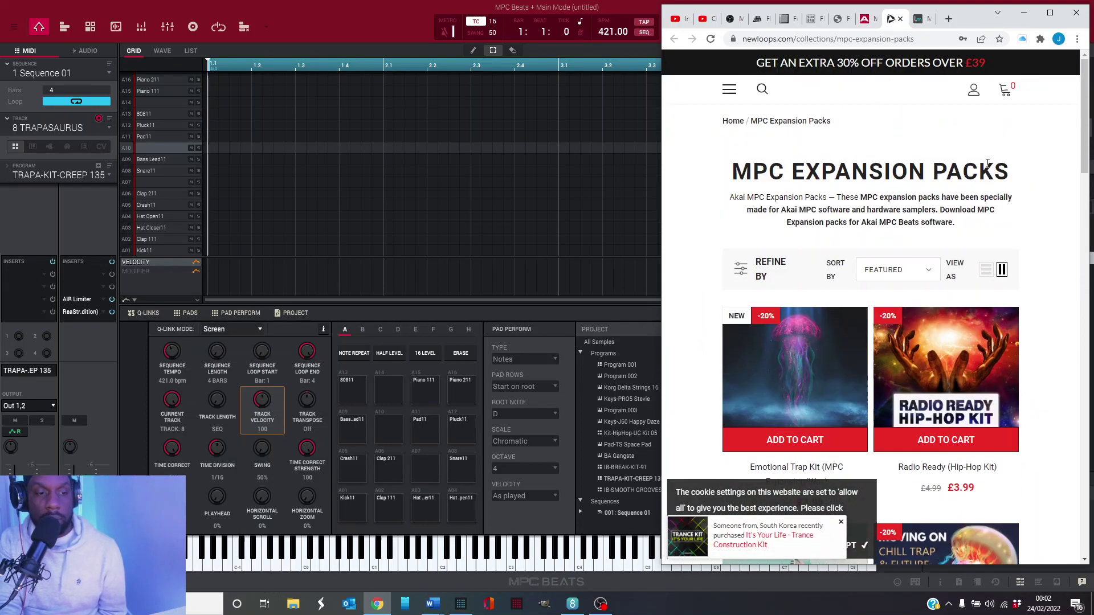
scroll(988, 160, down, 4)
scroll(988, 159, down, 3)
scroll(988, 160, down, 3)
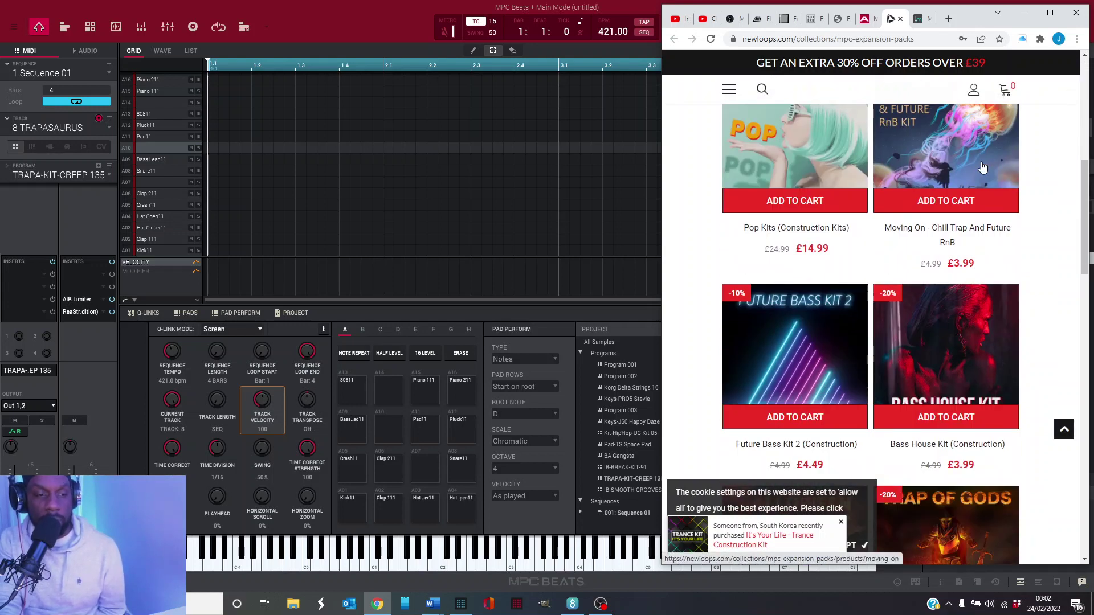
scroll(982, 167, up, 3)
scroll(982, 167, up, 3)
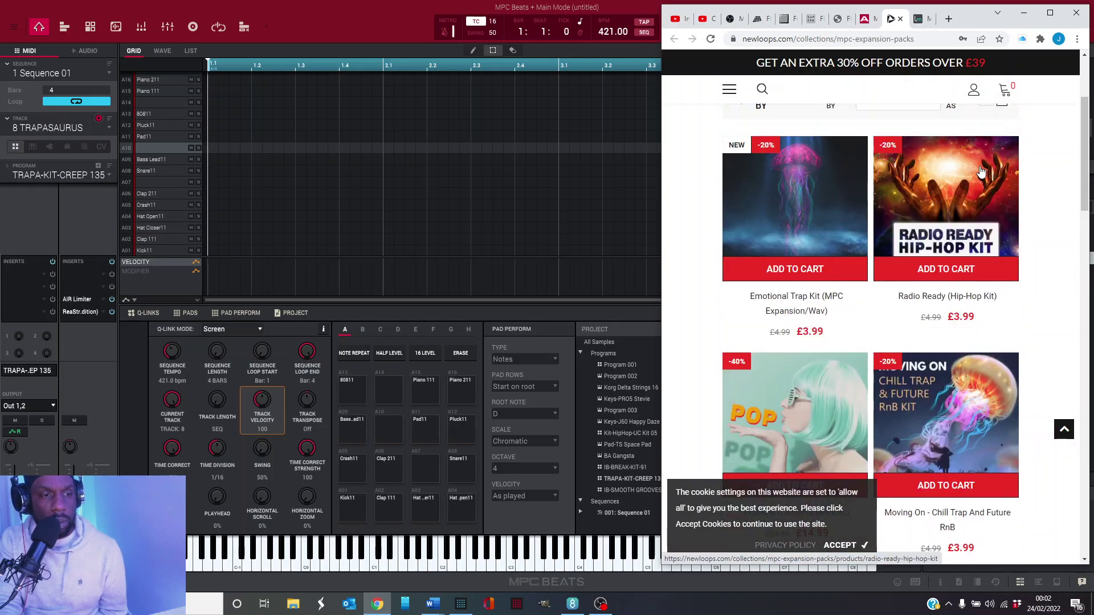
scroll(981, 167, up, 2)
scroll(981, 171, up, 3)
scroll(982, 171, down, 3)
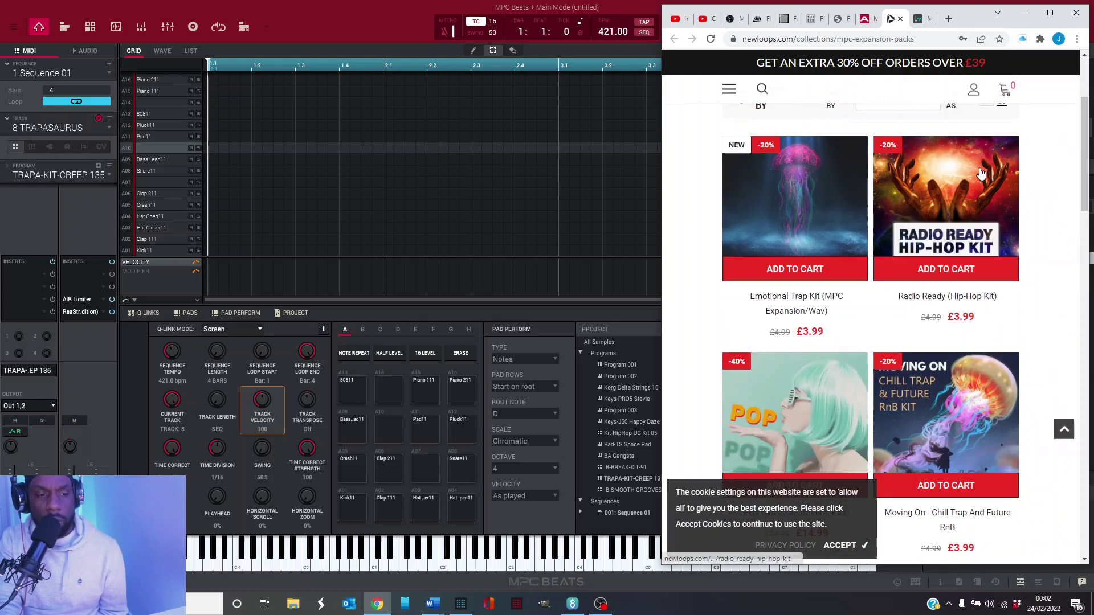
scroll(981, 173, down, 3)
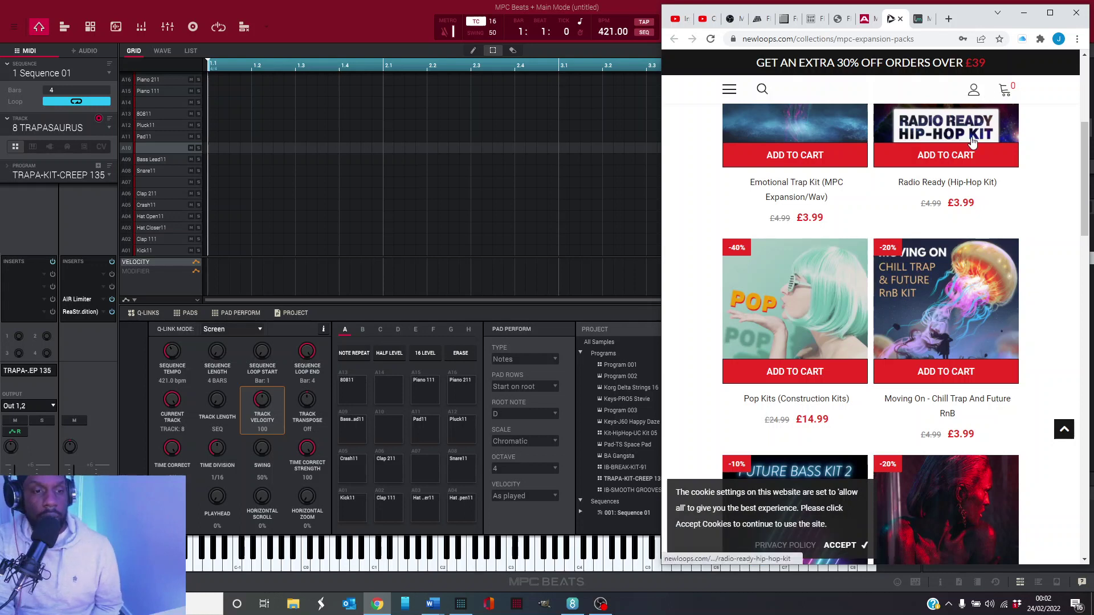
scroll(972, 143, up, 2)
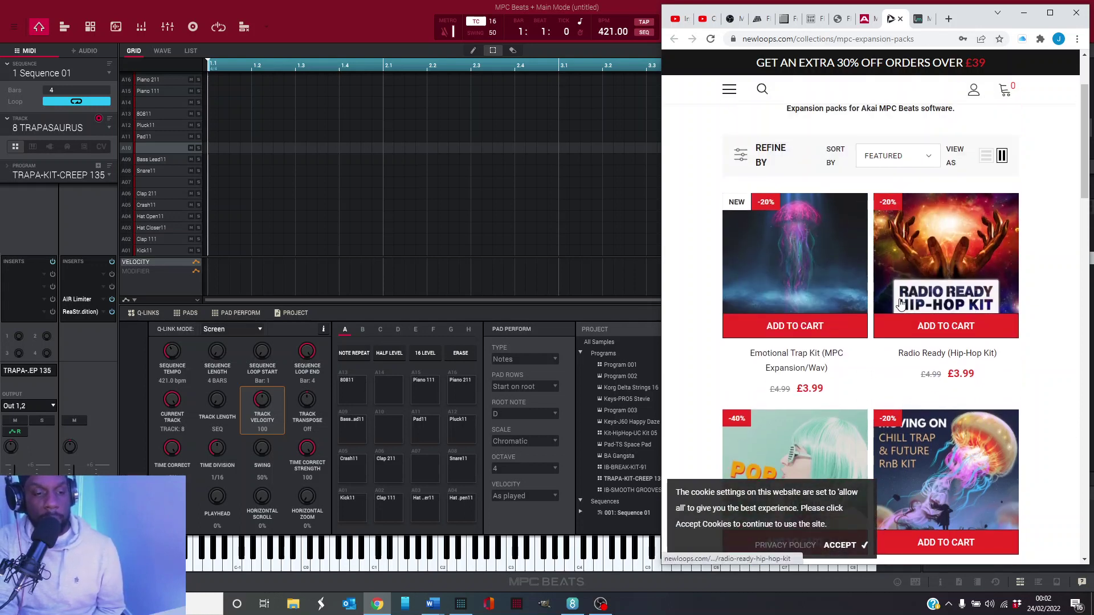
scroll(900, 305, down, 2)
scroll(910, 366, down, 3)
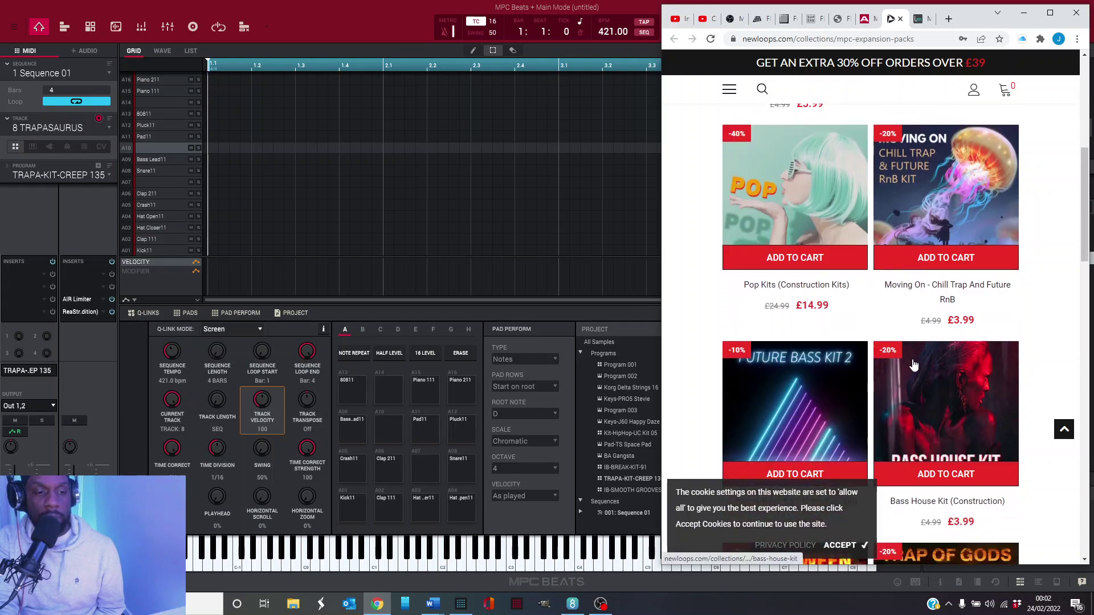
scroll(913, 366, down, 4)
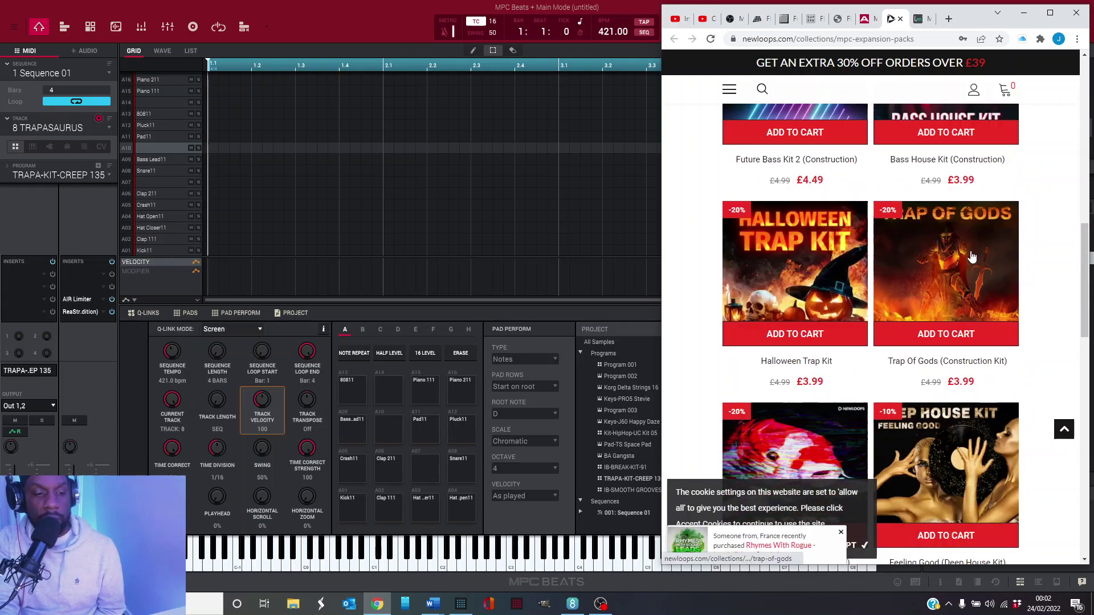
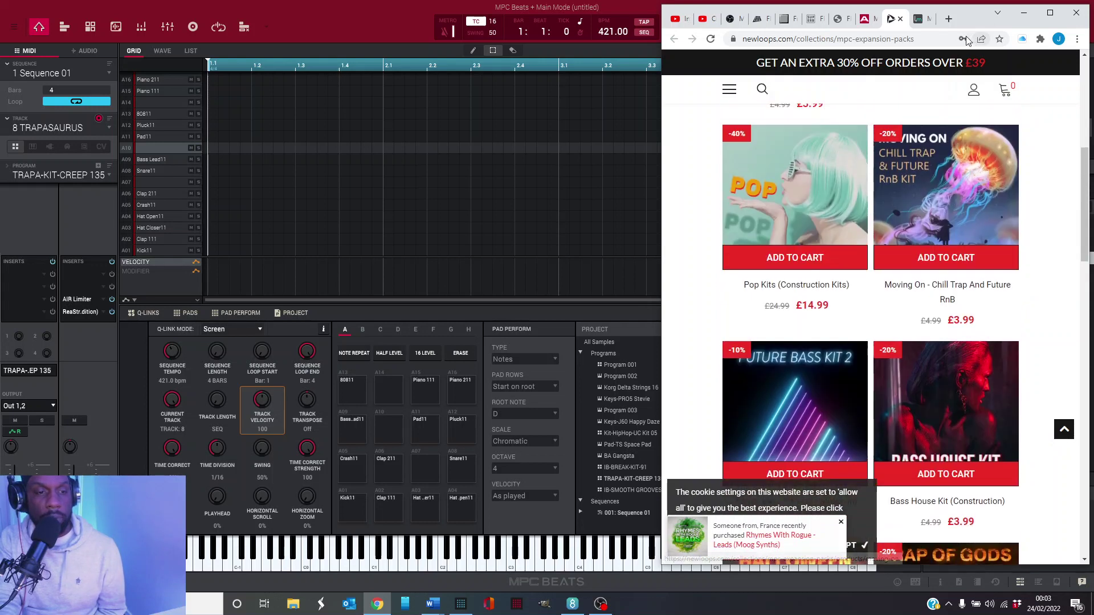
Switch to the Loopmasters site to browse its Recent Releases and Featured Label packs.
click(923, 19)
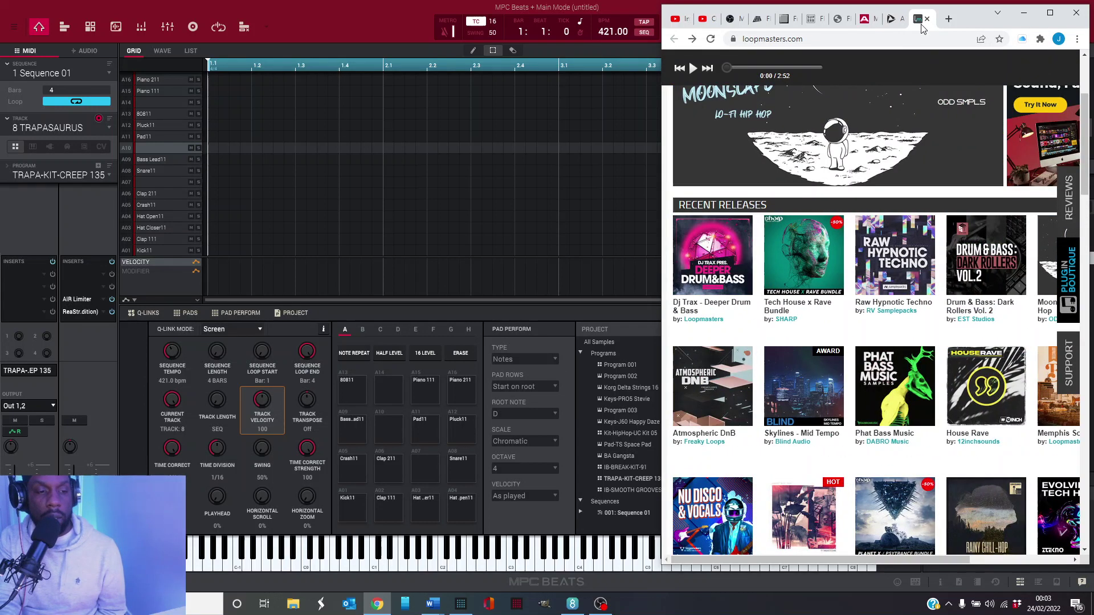
mouse_move(894, 255)
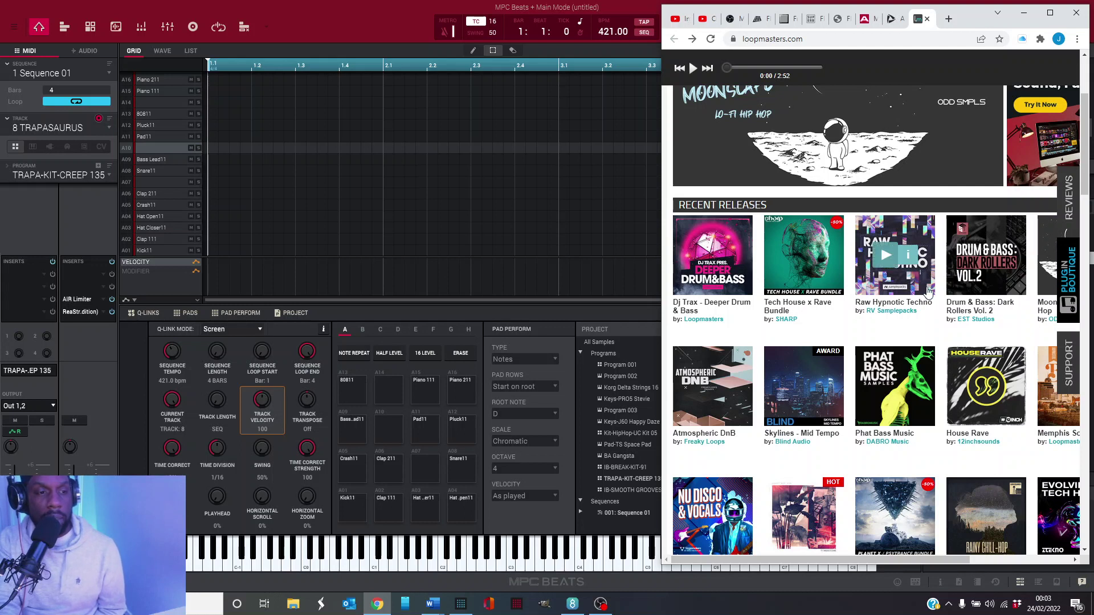
scroll(927, 291, down, 3)
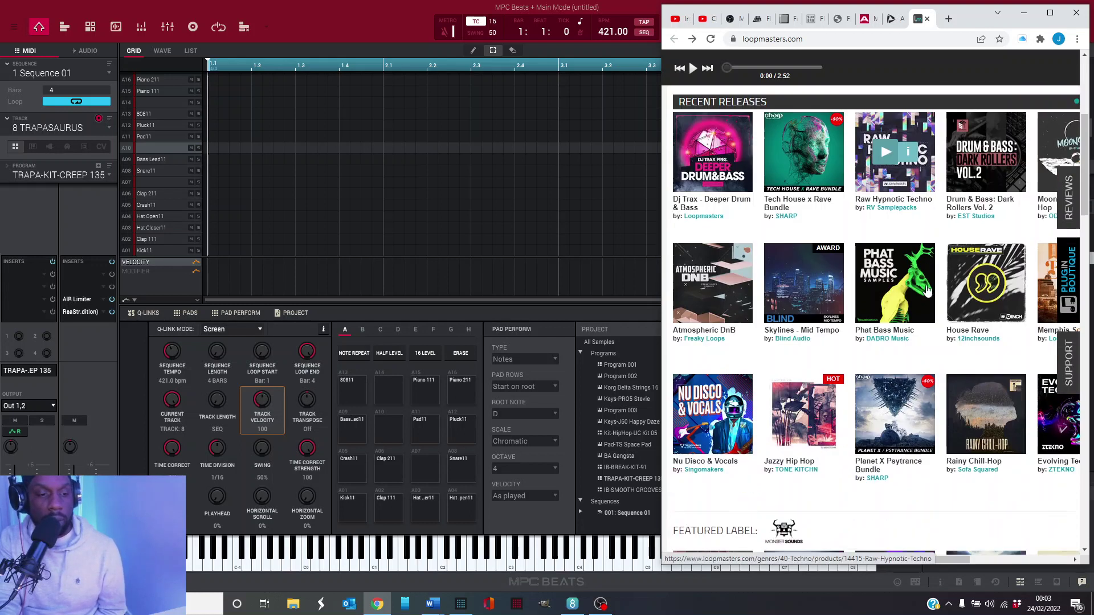
scroll(928, 291, down, 3)
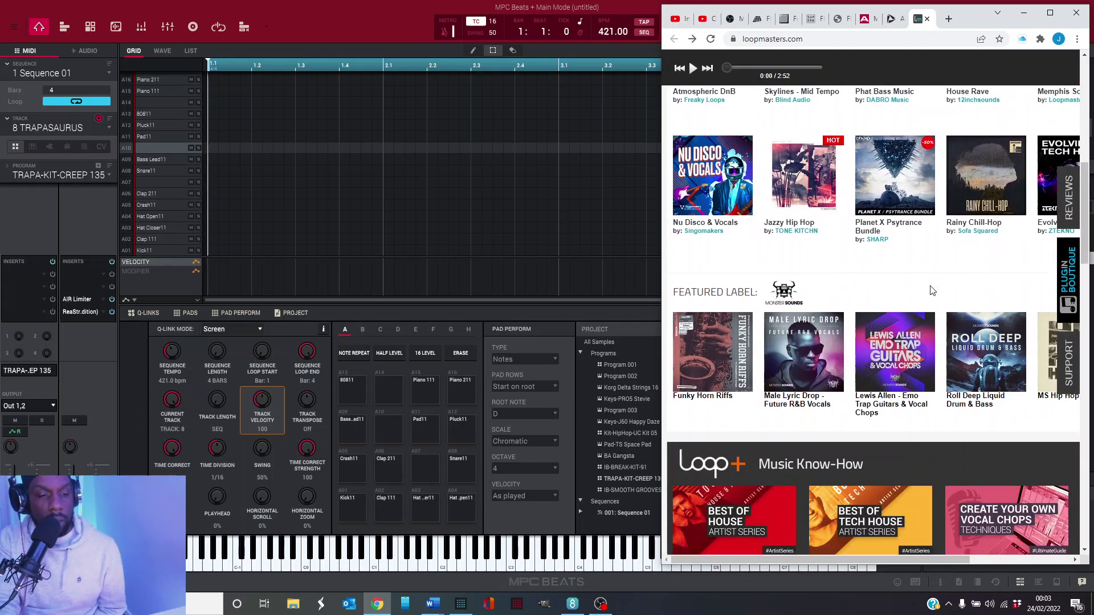
scroll(932, 291, down, 3)
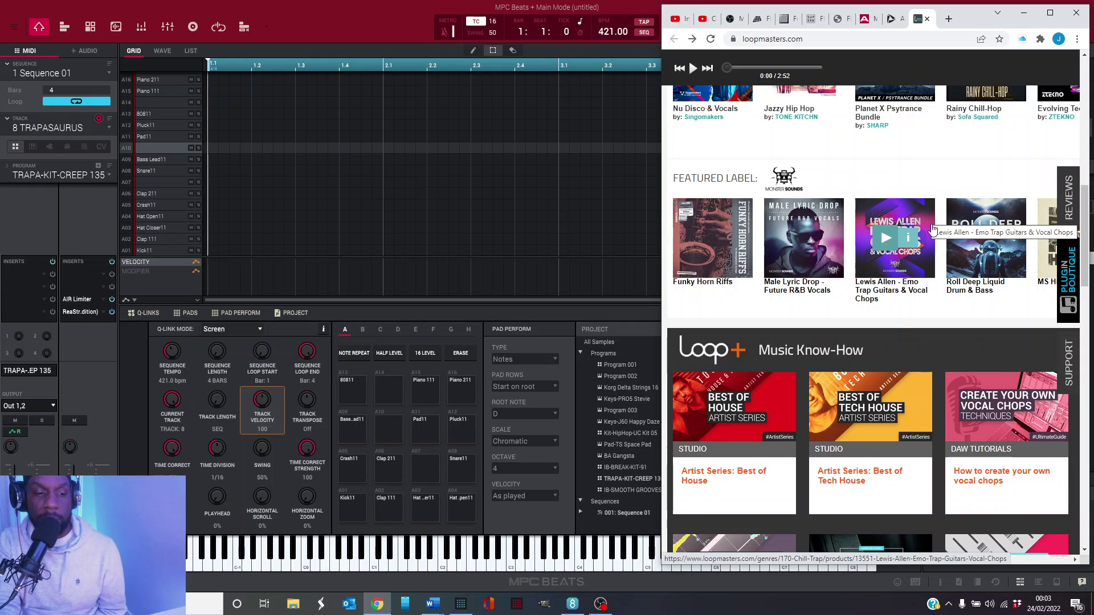
scroll(929, 239, up, 2)
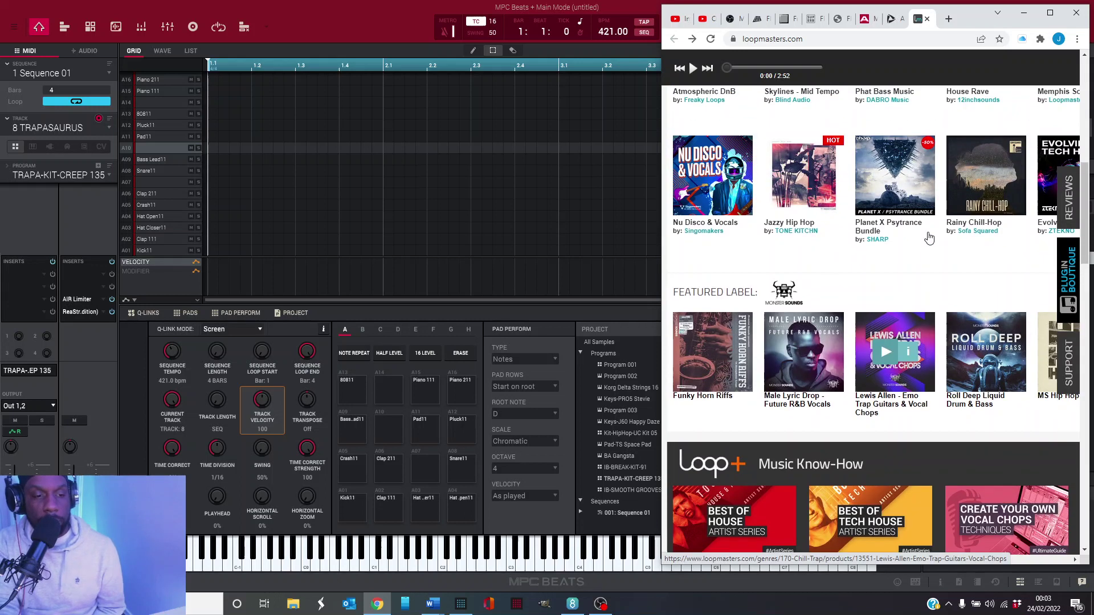